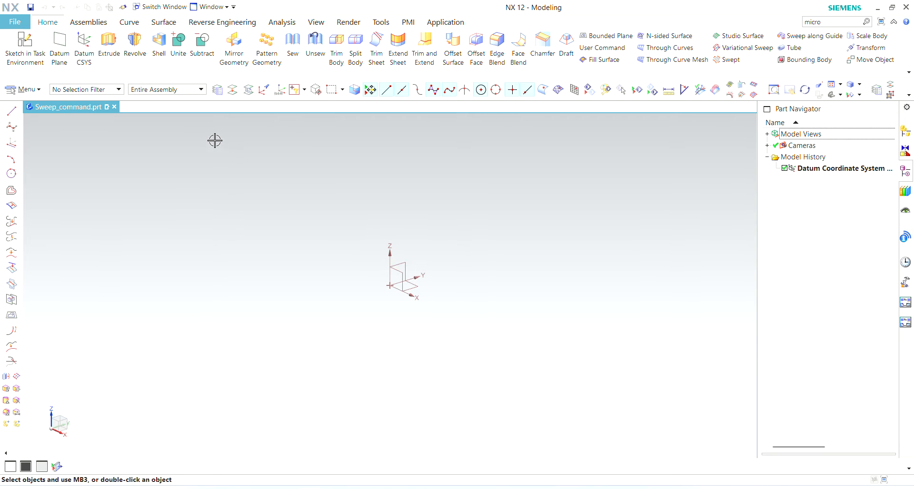
Step: Sketch a circle of diameter 275 centred on the origin of the XY plane and finish the sketch
{"action": "left_click", "coordinate": [25, 44]}
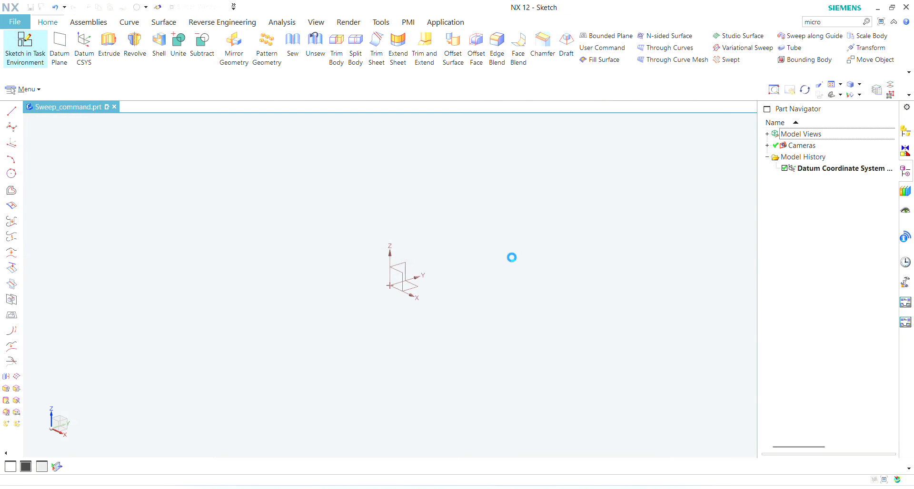
{"action": "middle_click", "coordinate": [509, 255]}
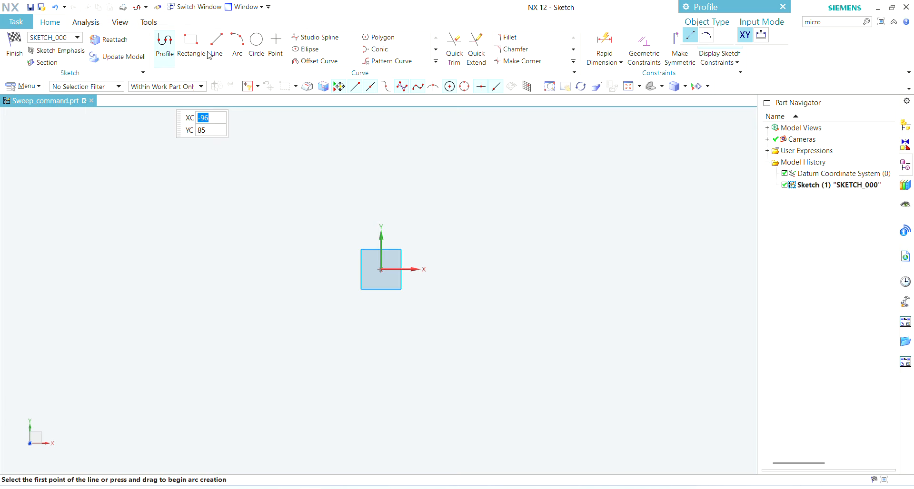
{"action": "left_click", "coordinate": [259, 45]}
{"action": "left_click", "coordinate": [380, 269]}
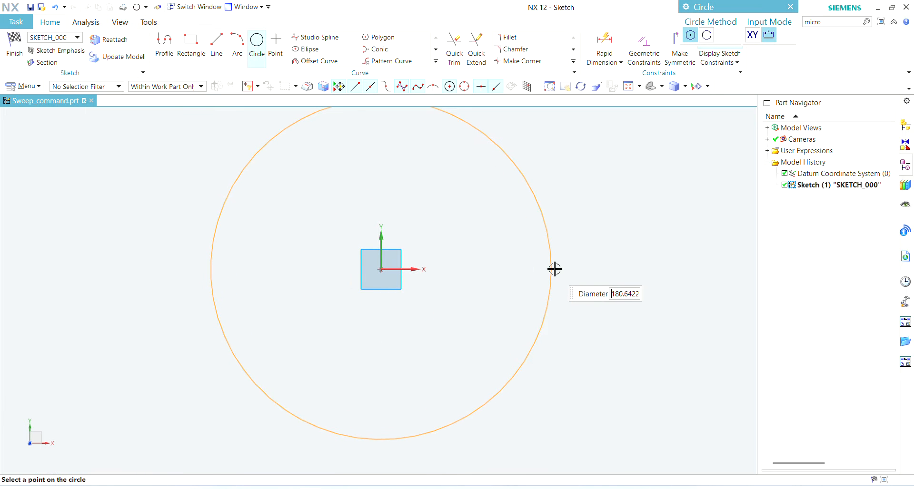
{"action": "type", "text": "275"}
{"action": "key", "text": "Return"}
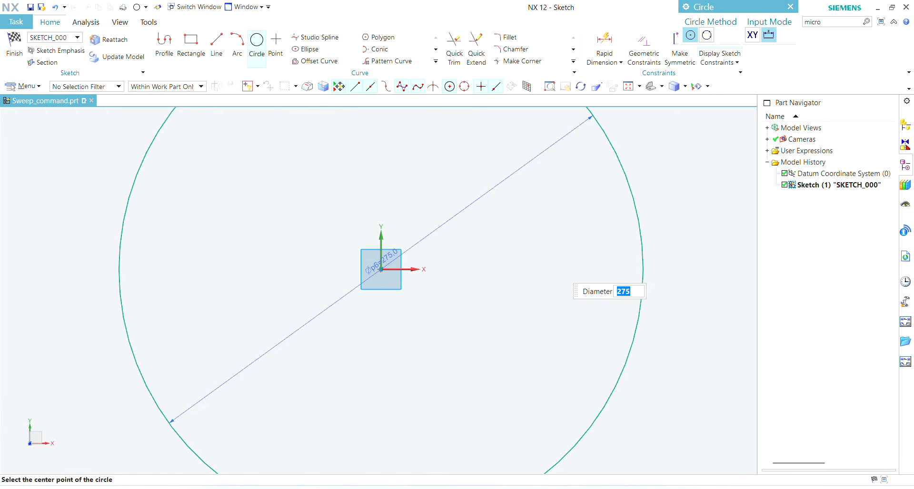
{"action": "key", "text": "Escape"}
{"action": "scroll", "coordinate": [351, 316], "scroll_direction": "down", "scroll_amount": 5}
{"action": "scroll", "coordinate": [353, 323], "scroll_direction": "up", "scroll_amount": 2}
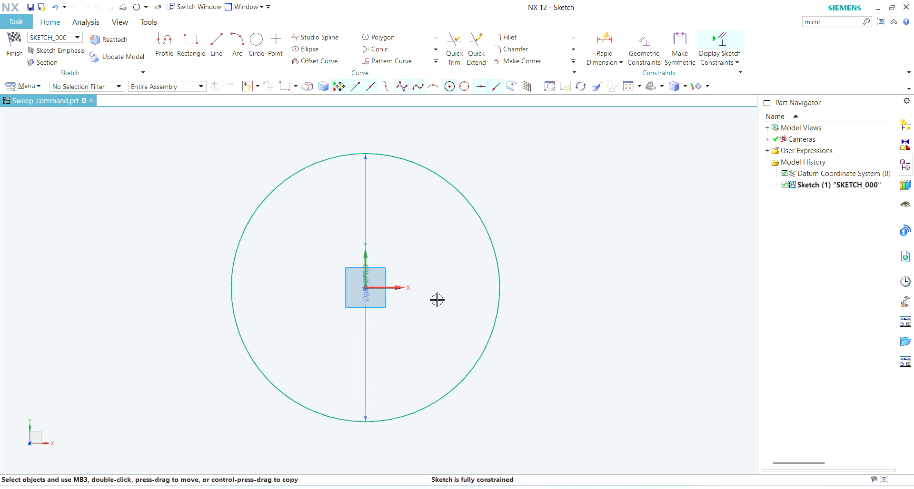
{"action": "scroll", "coordinate": [437, 299], "scroll_direction": "up", "scroll_amount": 3}
{"action": "scroll", "coordinate": [422, 236], "scroll_direction": "down", "scroll_amount": 4}
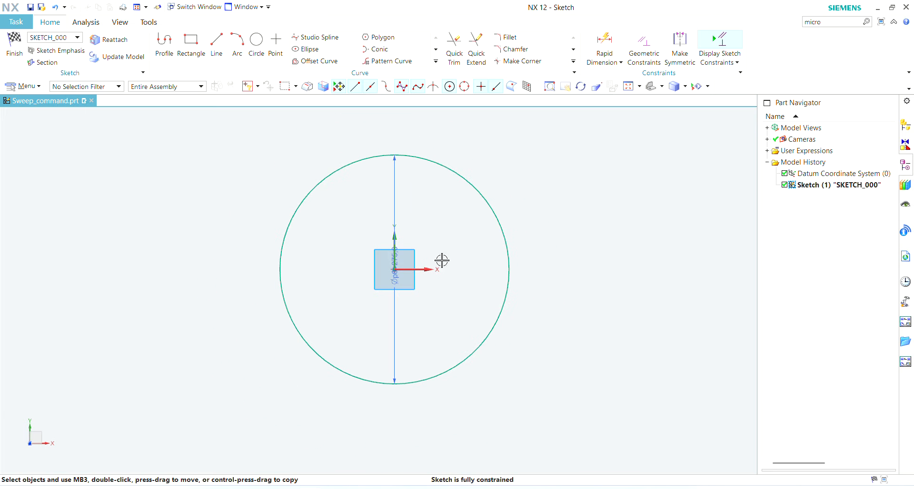
{"action": "left_click", "coordinate": [14, 39]}
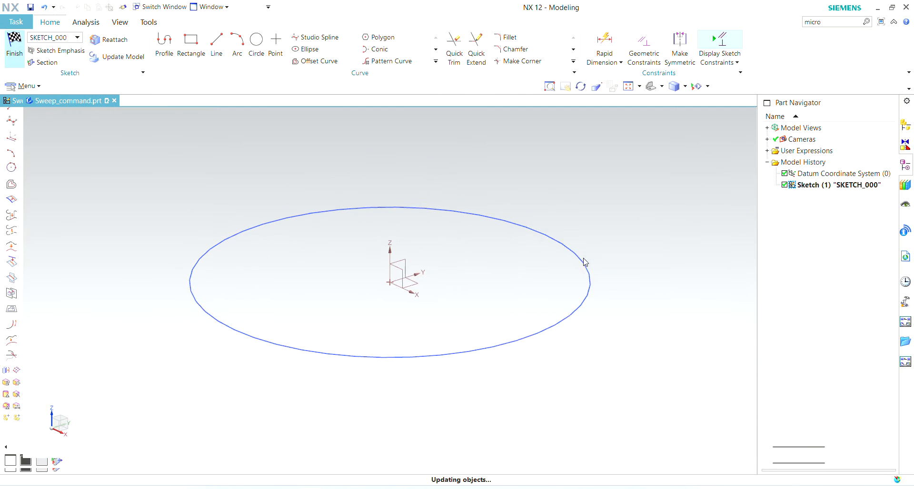
Step: Start a new sketch on the XZ plane of the datum coordinate system
{"action": "left_click", "coordinate": [21, 47]}
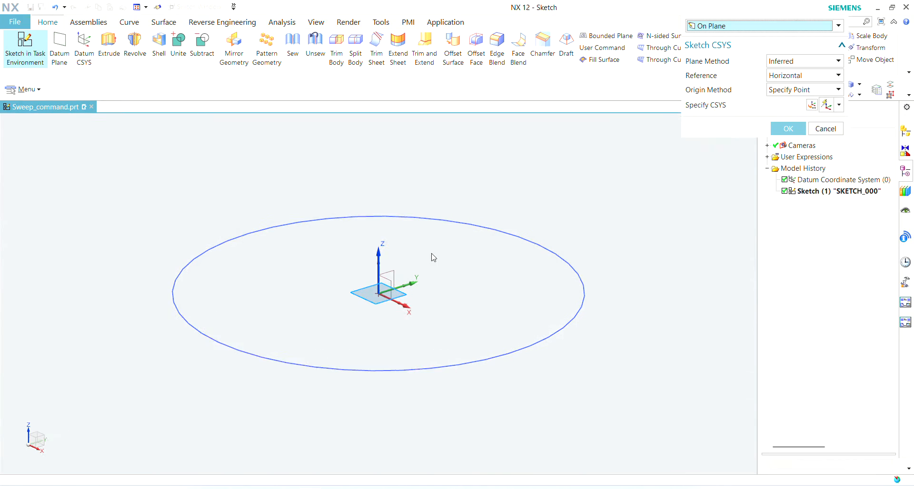
{"action": "left_click", "coordinate": [387, 277]}
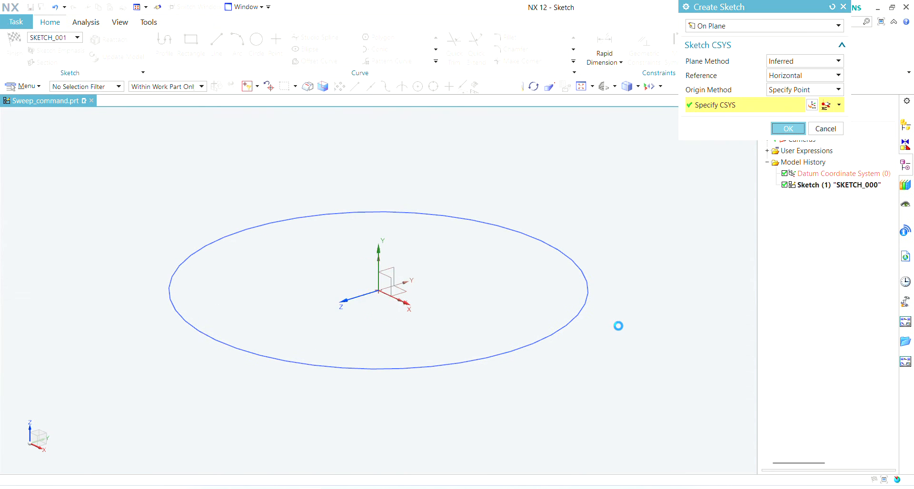
{"action": "middle_click", "coordinate": [617, 325]}
{"action": "middle_click", "coordinate": [616, 325]}
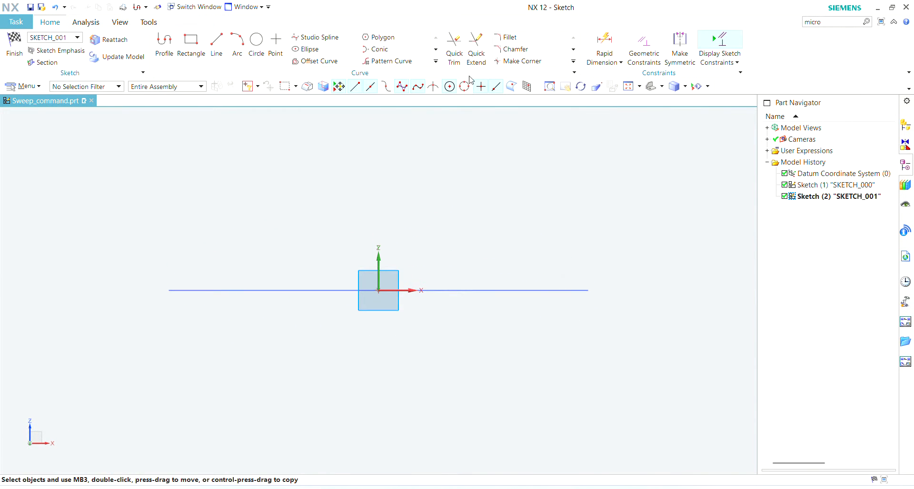
Step: Create an intersection point where the large circle crosses the sketch plane on the positive X side
{"action": "left_click", "coordinate": [436, 61]}
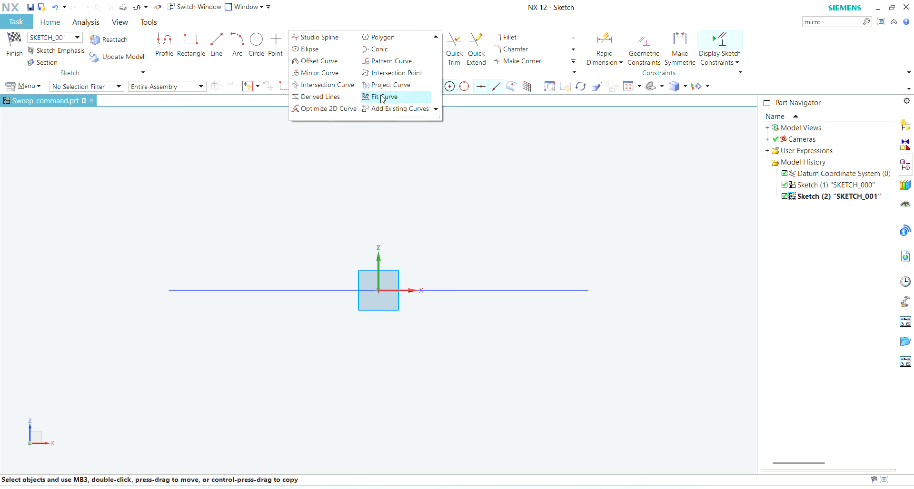
{"action": "left_click", "coordinate": [402, 73]}
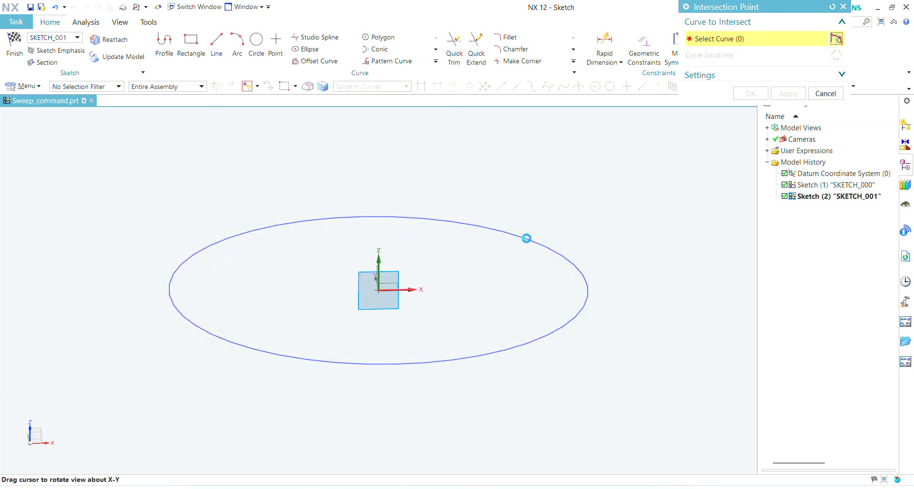
{"action": "left_click", "coordinate": [578, 260]}
{"action": "middle_click", "coordinate": [623, 245]}
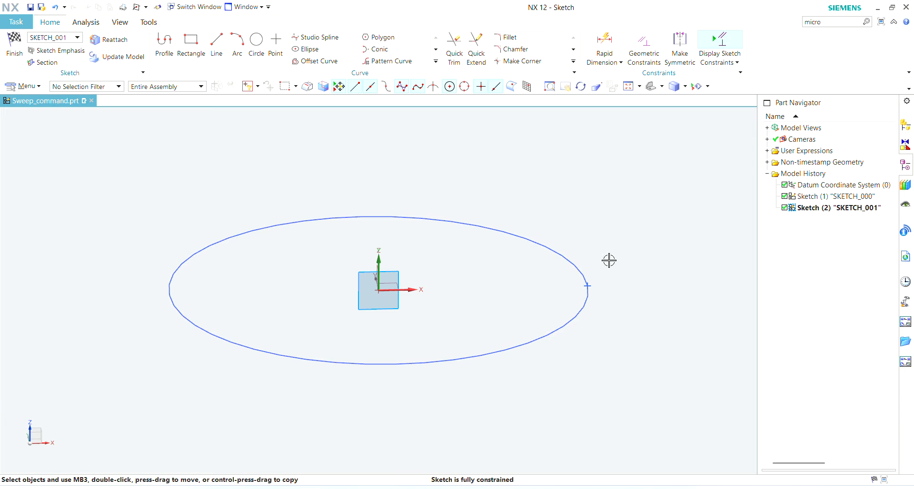
{"action": "left_click", "coordinate": [648, 270]}
{"action": "key", "text": "ctrl+alt+f"}
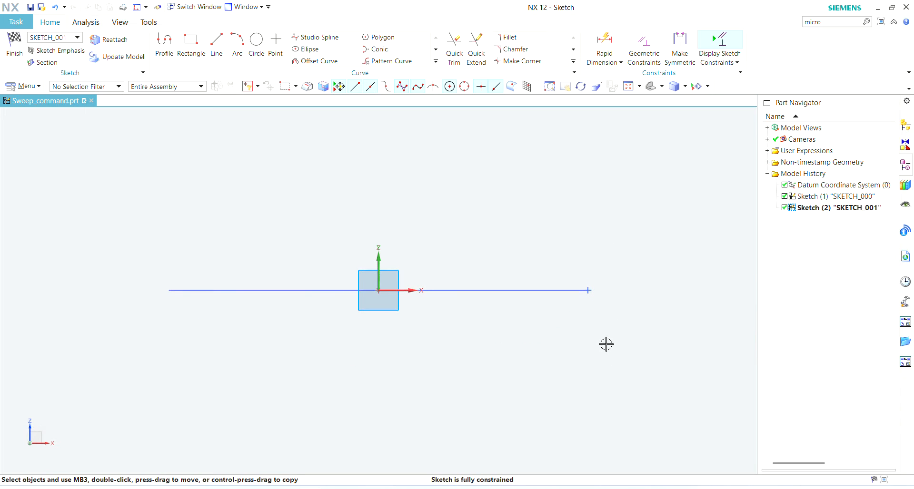
Step: Draw an upright rectangle from its centre on the intersection point, 14 wide and about 50.7 high
{"action": "left_click", "coordinate": [191, 39]}
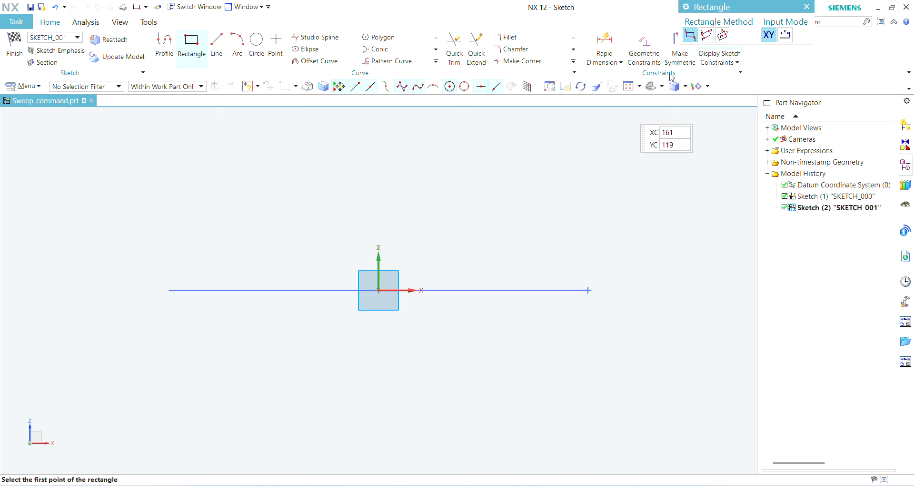
{"action": "left_click", "coordinate": [723, 36]}
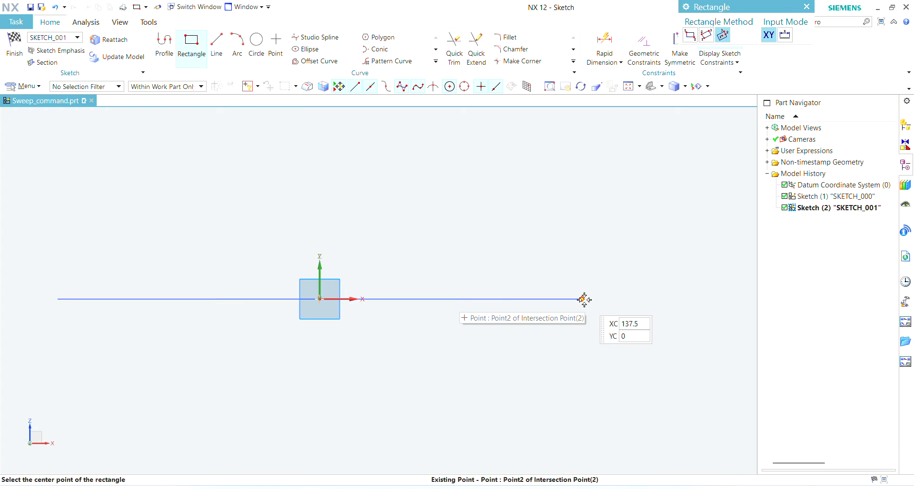
{"action": "left_click", "coordinate": [583, 300]}
{"action": "scroll", "coordinate": [584, 299], "scroll_direction": "up", "scroll_amount": 5}
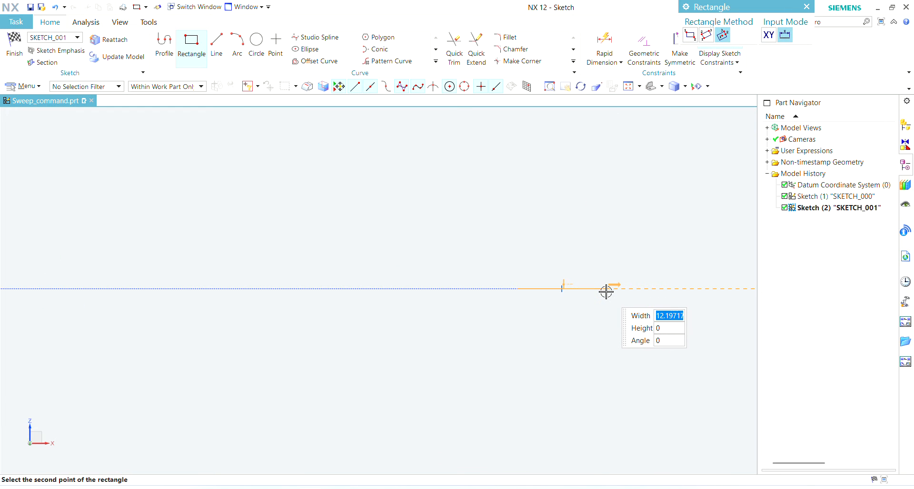
{"action": "type", "text": "14"}
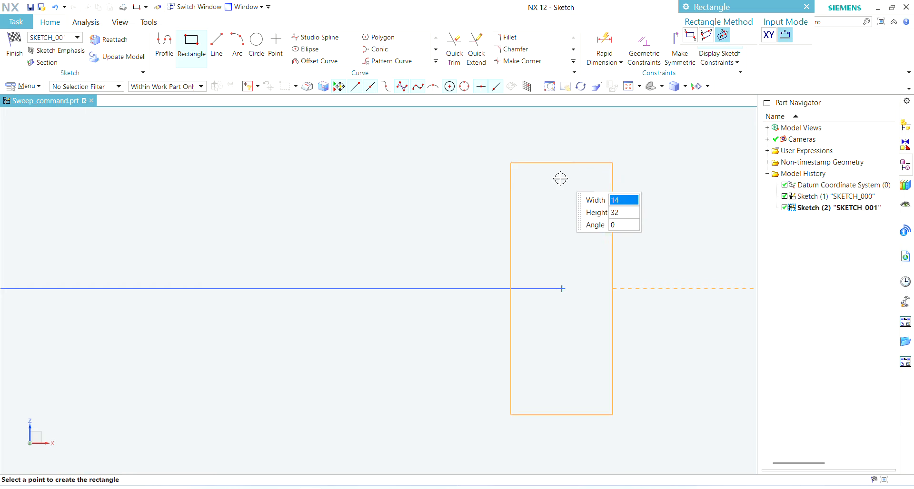
{"action": "scroll", "coordinate": [559, 166], "scroll_direction": "down", "scroll_amount": 2}
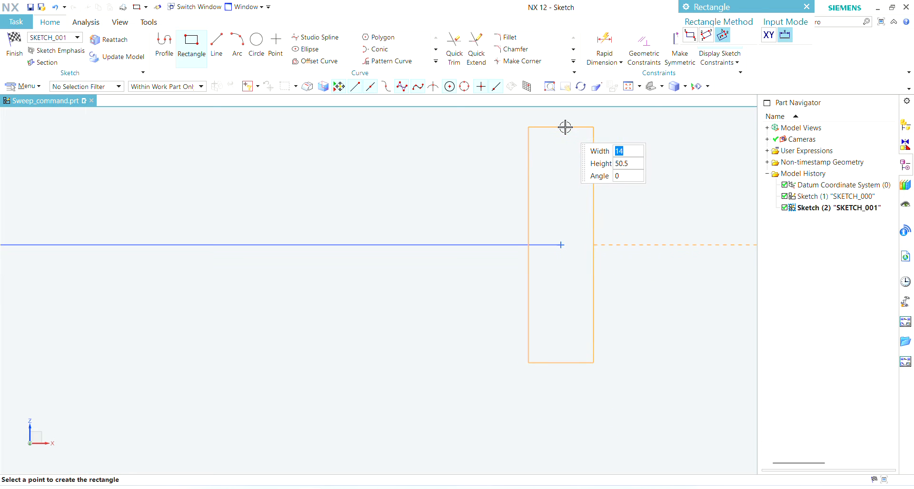
{"action": "left_click", "coordinate": [565, 126]}
{"action": "key", "text": "Escape"}
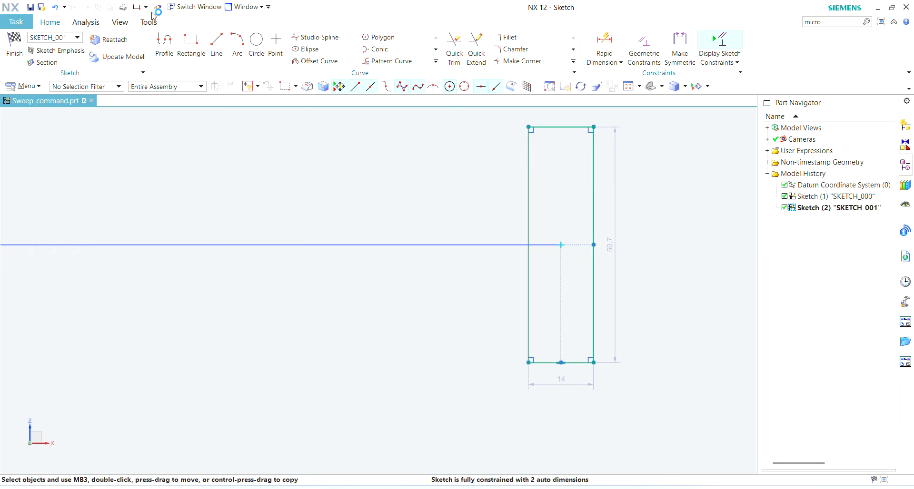
Step: Draw a circle about 36.6 in diameter centred on the intersection point
{"action": "left_click", "coordinate": [256, 44]}
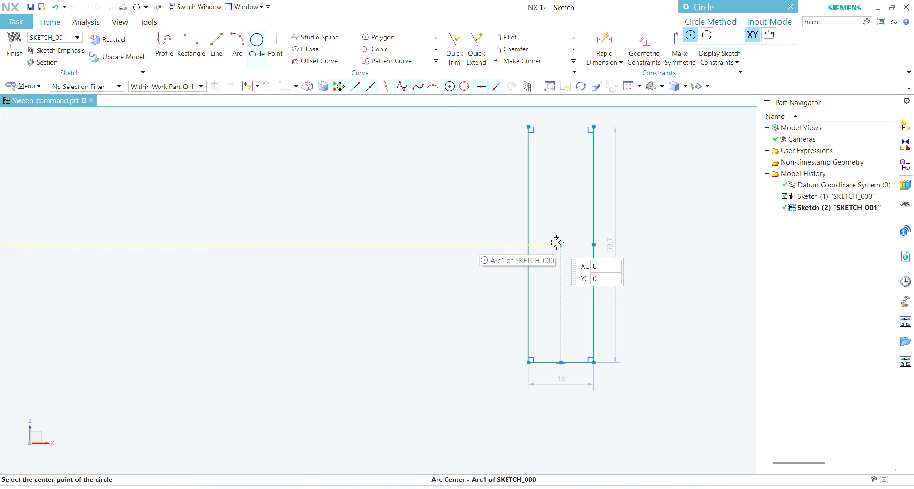
{"action": "left_click", "coordinate": [560, 244]}
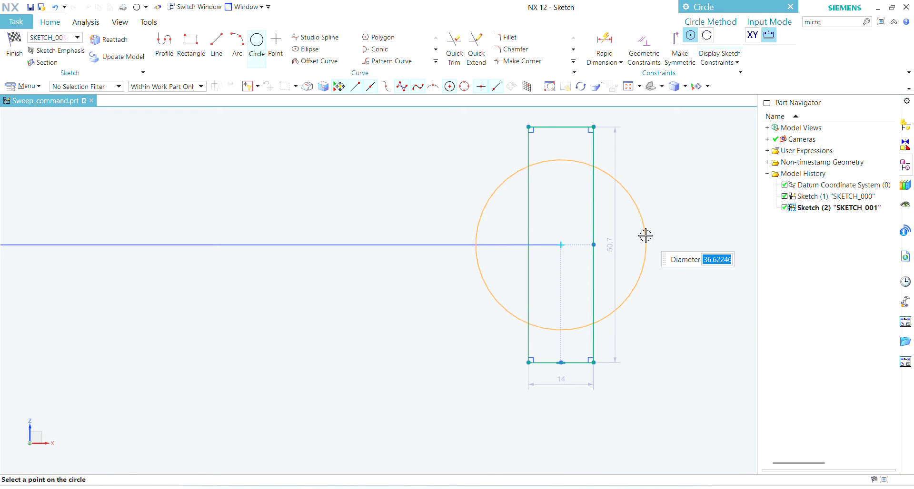
{"action": "left_click", "coordinate": [645, 235]}
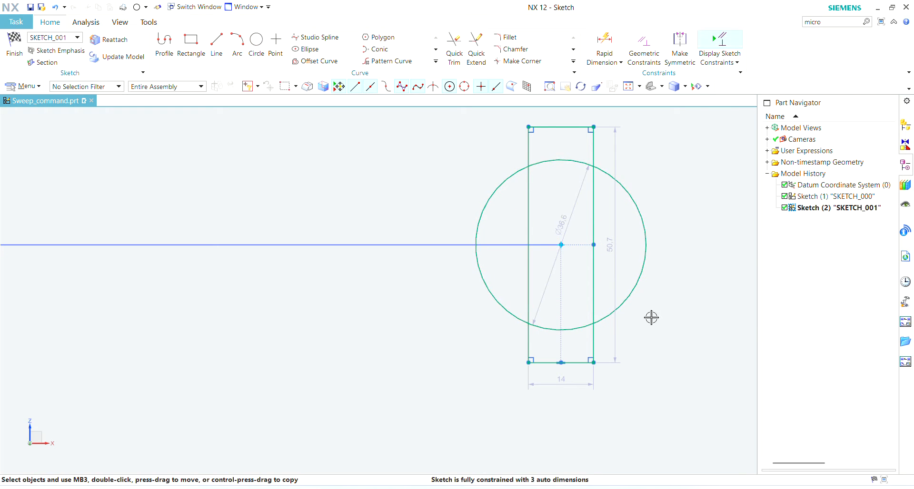
Step: Draw a vertical line between the midpoints of the rectangle's upper and lower edges
{"action": "left_click", "coordinate": [165, 44]}
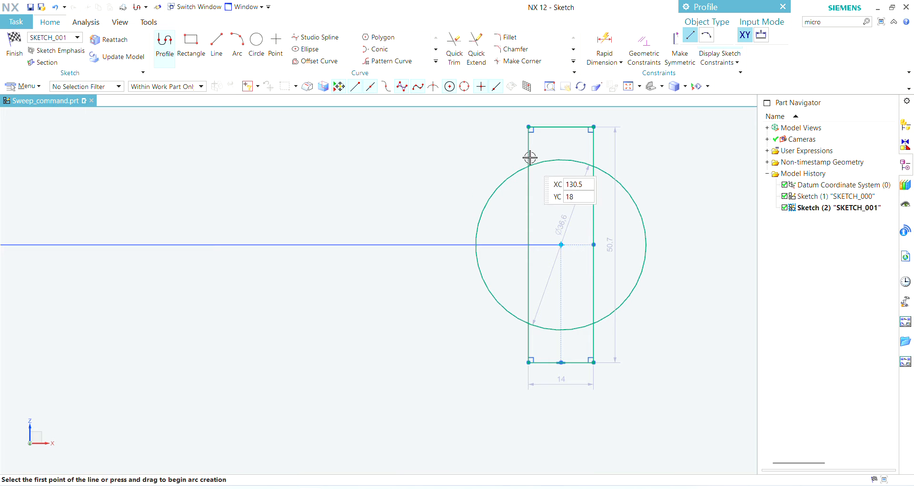
{"action": "left_click", "coordinate": [560, 127]}
{"action": "left_click", "coordinate": [560, 362]}
{"action": "key", "text": "Escape"}
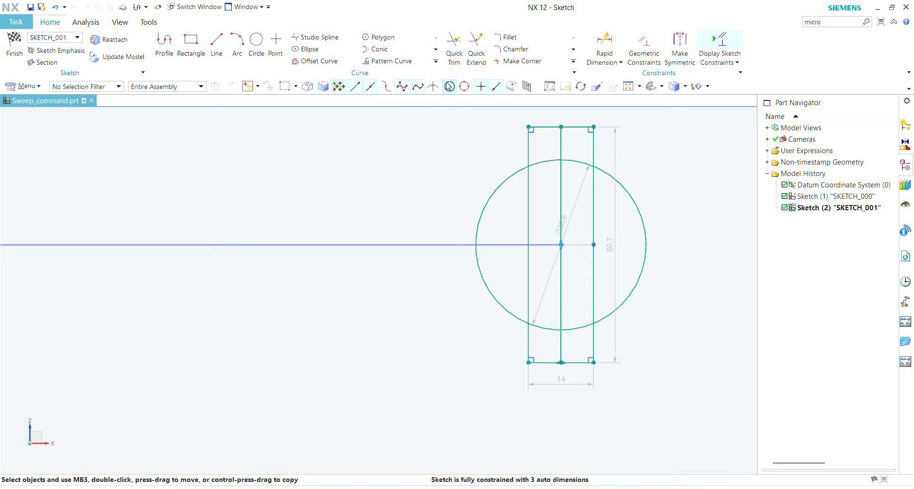
Step: Trim the vertical line's two ends outside the small circle and finish the sketch
{"action": "left_click", "coordinate": [562, 146]}
{"action": "left_click", "coordinate": [562, 349]}
{"action": "middle_click", "coordinate": [666, 275]}
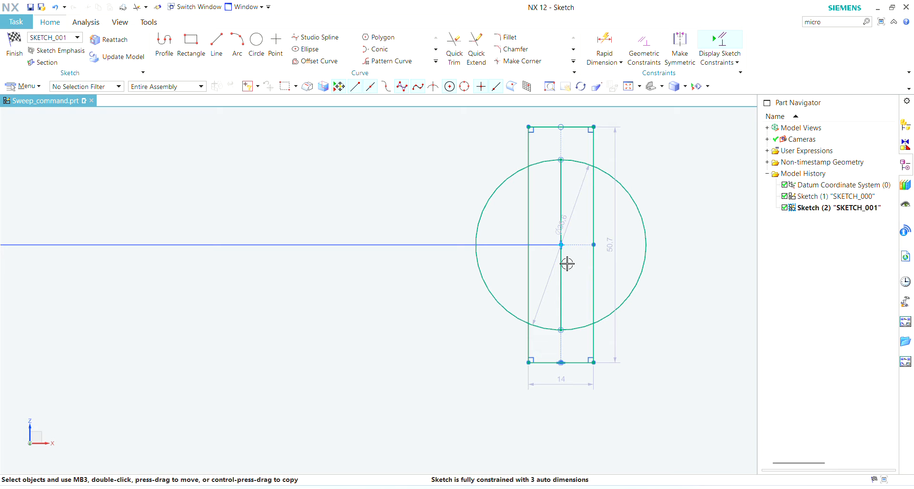
{"action": "left_click", "coordinate": [10, 44]}
{"action": "mouse_move", "coordinate": [438, 255]}
{"action": "middle_mouse_down"}
{"action": "mouse_move", "coordinate": [465, 224]}
{"action": "mouse_move", "coordinate": [495, 277]}
{"action": "mouse_move", "coordinate": [503, 252]}
{"action": "mouse_move", "coordinate": [492, 238]}
{"action": "mouse_move", "coordinate": [499, 242]}
{"action": "middle_mouse_up"}
{"action": "scroll", "coordinate": [560, 179], "scroll_direction": "up", "scroll_amount": 5}
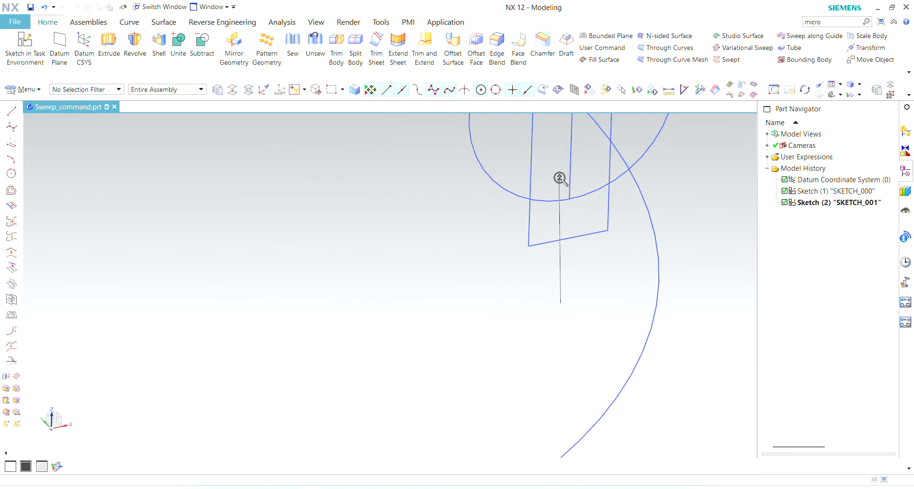
{"action": "scroll", "coordinate": [551, 330], "scroll_direction": "down", "scroll_amount": 8}
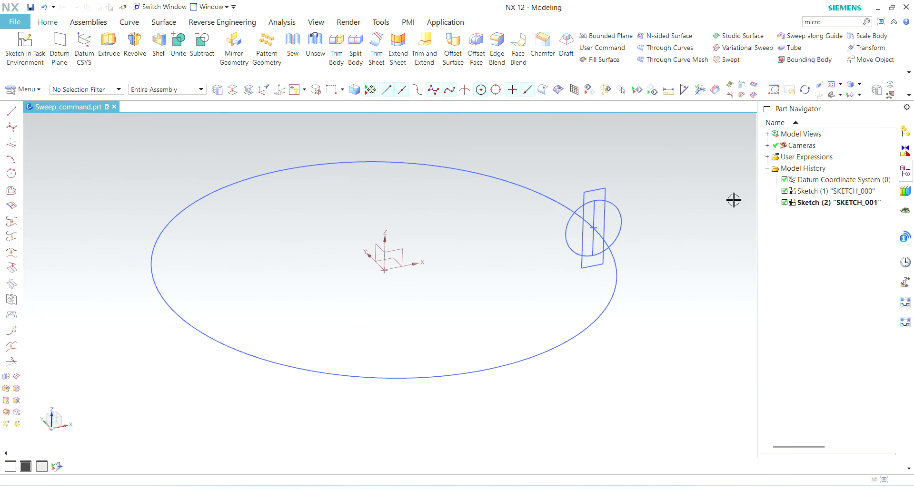
Step: Start a Swept feature with Fixed orientation and Preserve Shape turned off
{"action": "left_click", "coordinate": [726, 59]}
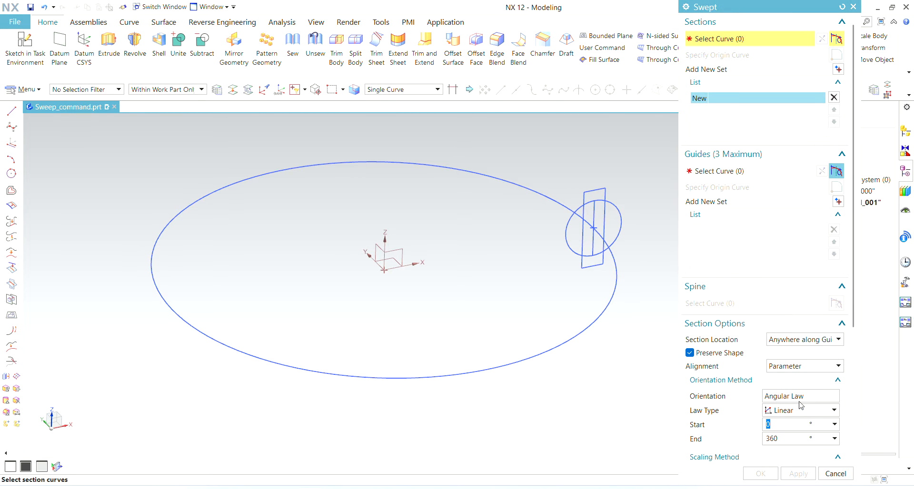
{"action": "left_click", "coordinate": [799, 399]}
{"action": "left_click", "coordinate": [780, 408]}
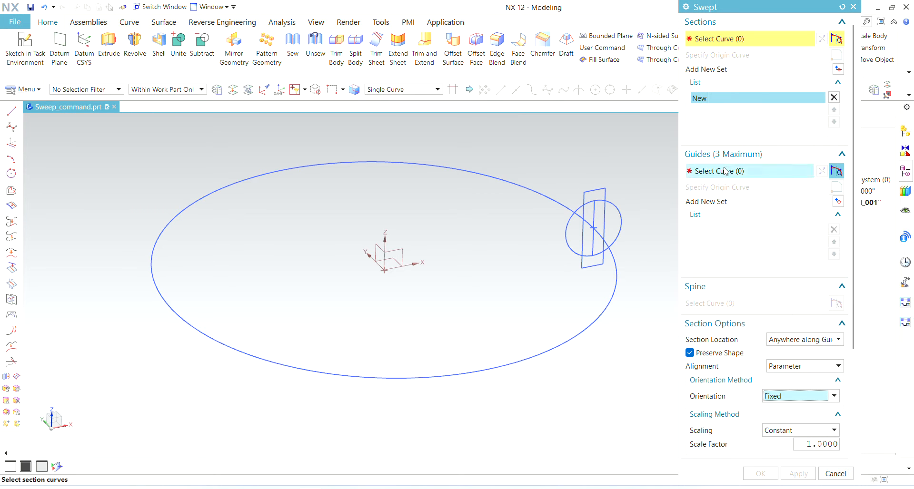
{"action": "left_click", "coordinate": [689, 352]}
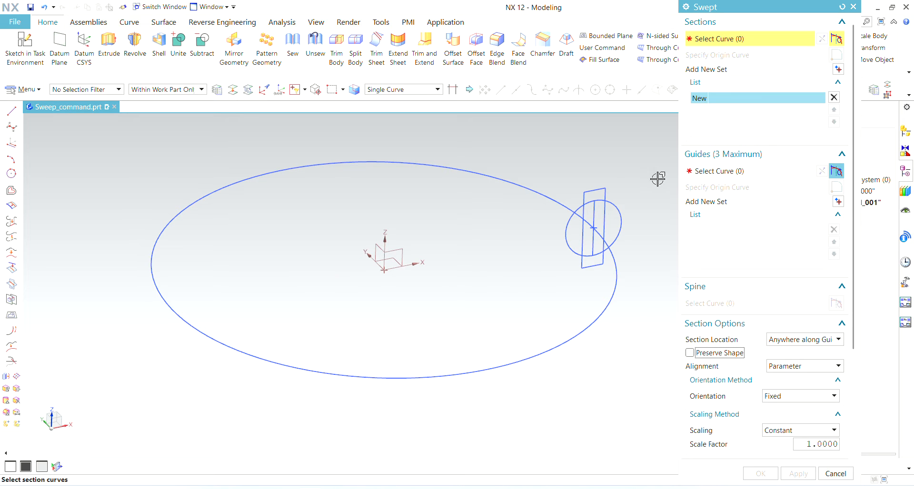
Step: Select the rectangle's four lines as the section of the sweep
{"action": "scroll", "coordinate": [658, 179], "scroll_direction": "up", "scroll_amount": 4}
{"action": "left_click", "coordinate": [514, 194]}
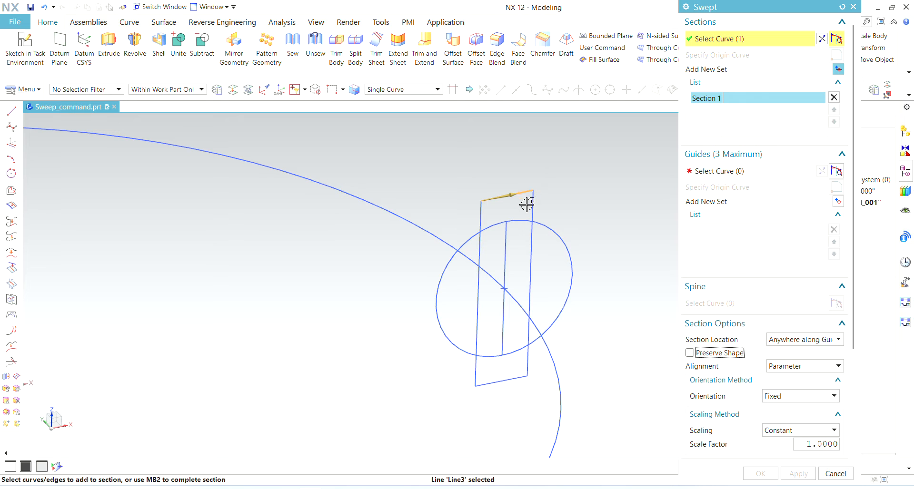
{"action": "left_click", "coordinate": [528, 205]}
{"action": "left_click", "coordinate": [511, 376]}
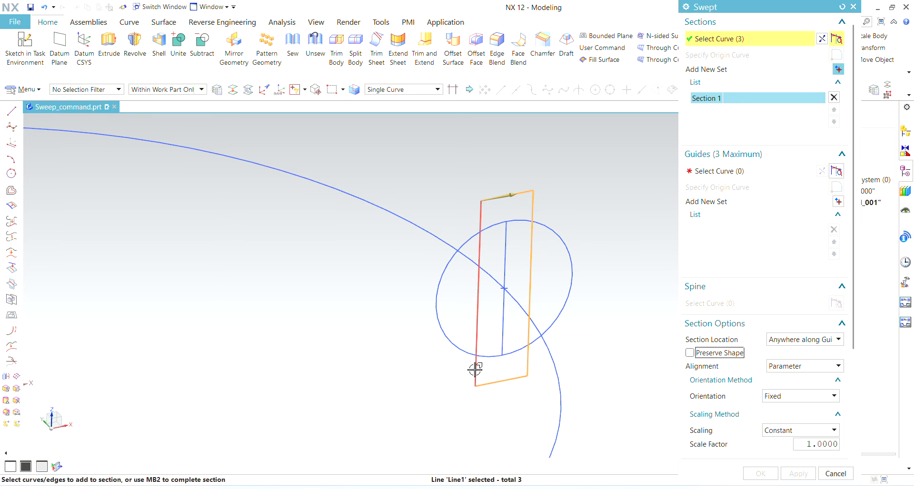
{"action": "left_click", "coordinate": [475, 367]}
{"action": "middle_click", "coordinate": [745, 185]}
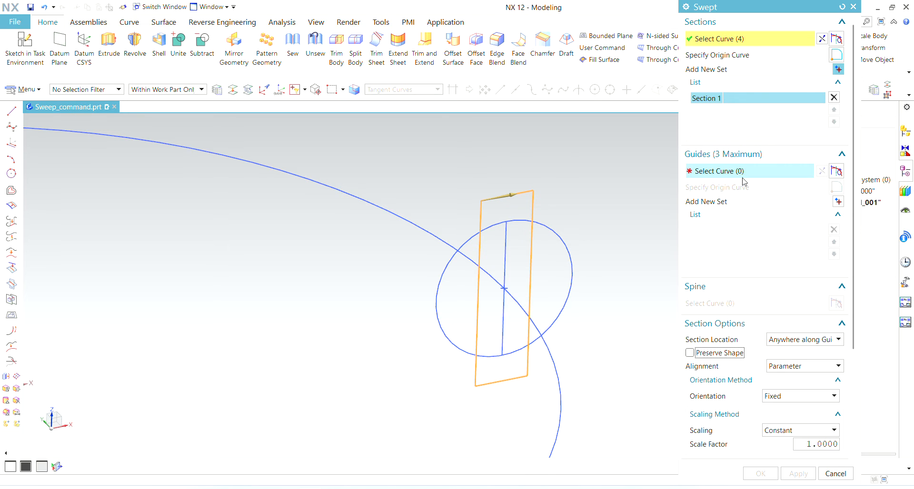
Step: Select the large circle as the sweep's guide curve
{"action": "left_click", "coordinate": [429, 232]}
{"action": "scroll", "coordinate": [610, 146], "scroll_direction": "down", "scroll_amount": 2}
{"action": "scroll", "coordinate": [483, 347], "scroll_direction": "down", "scroll_amount": 5}
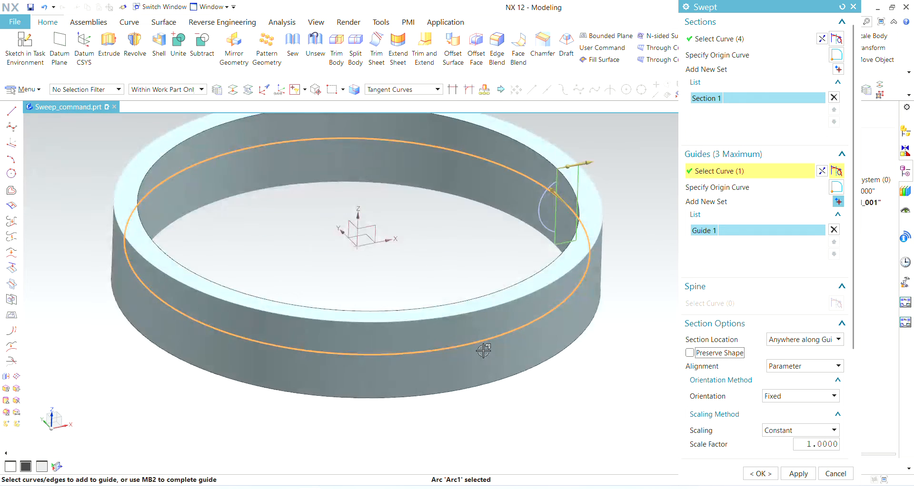
Step: Create the swept ring from the rectangular section and circular guide
{"action": "middle_click_drag", "start_coordinate": [427, 272], "coordinate": [399, 253]}
{"action": "scroll", "coordinate": [398, 253], "scroll_direction": "up", "scroll_amount": 4}
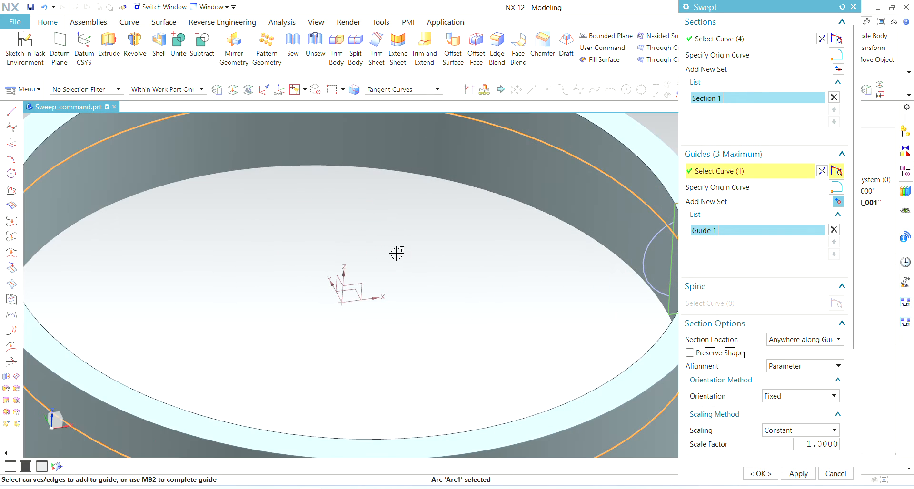
{"action": "scroll", "coordinate": [433, 276], "scroll_direction": "down", "scroll_amount": 3}
{"action": "mouse_move", "coordinate": [457, 286]}
{"action": "middle_mouse_down"}
{"action": "mouse_move", "coordinate": [450, 293]}
{"action": "mouse_move", "coordinate": [456, 282]}
{"action": "middle_mouse_up"}
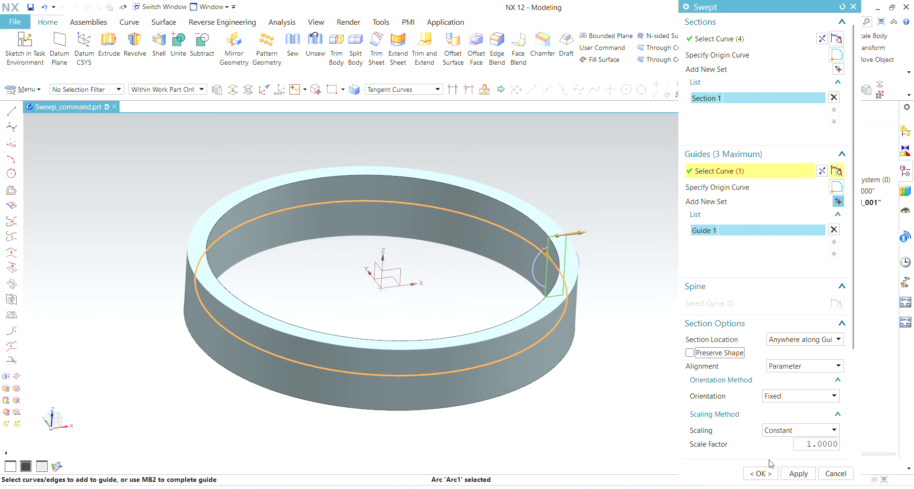
{"action": "left_click", "coordinate": [760, 473]}
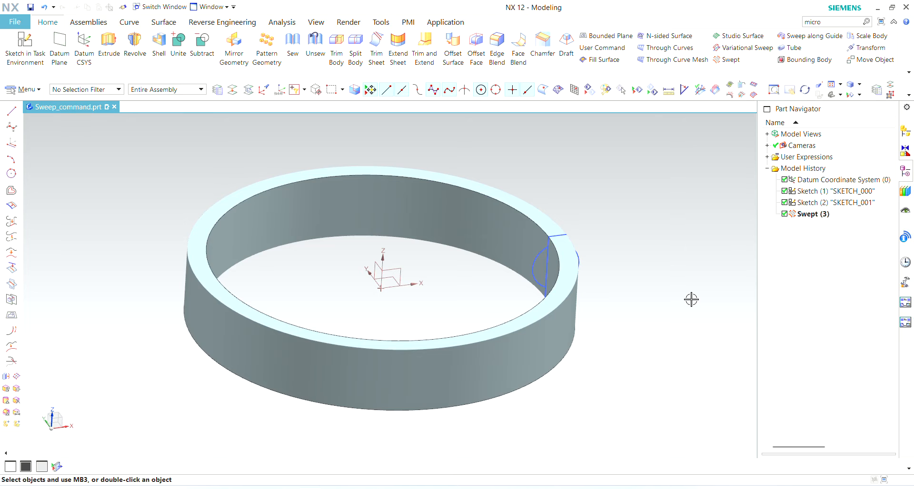
Step: Try an edge blend on the ring's inner top edge and outer bottom edge
{"action": "left_click", "coordinate": [497, 46]}
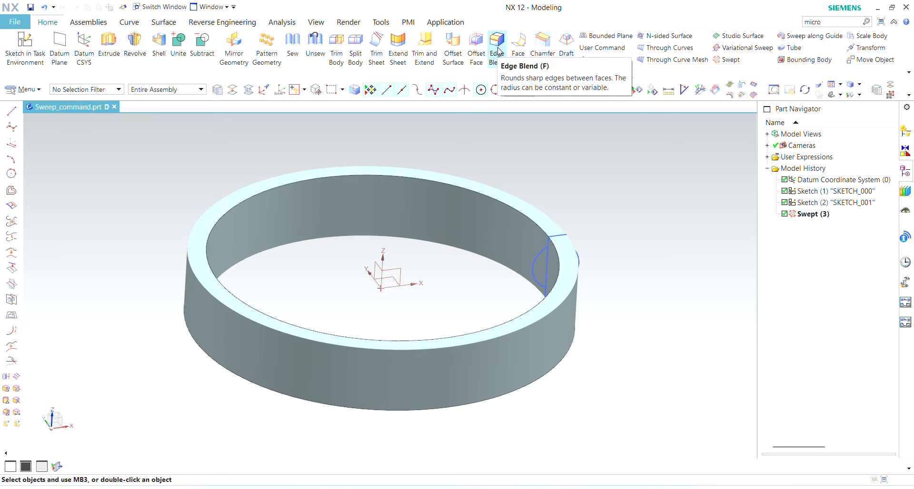
{"action": "left_click", "coordinate": [495, 52]}
{"action": "scroll", "coordinate": [567, 214], "scroll_direction": "up", "scroll_amount": 4}
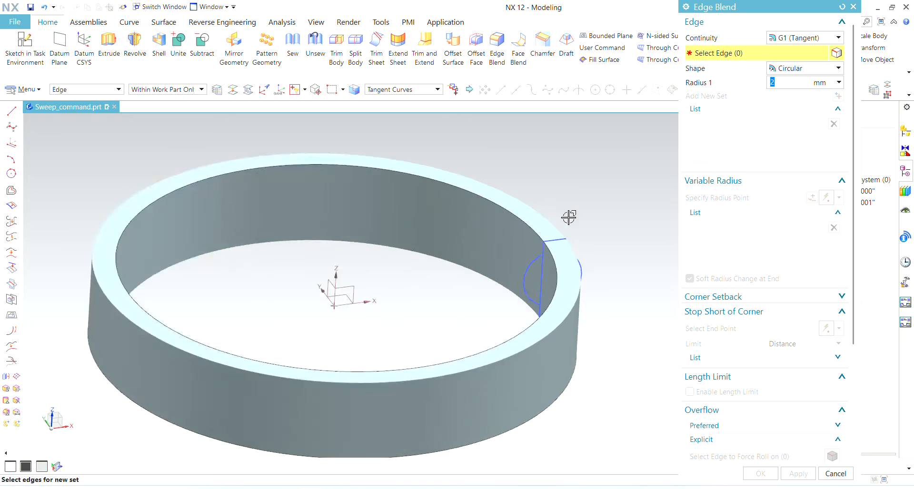
{"action": "left_click", "coordinate": [488, 216]}
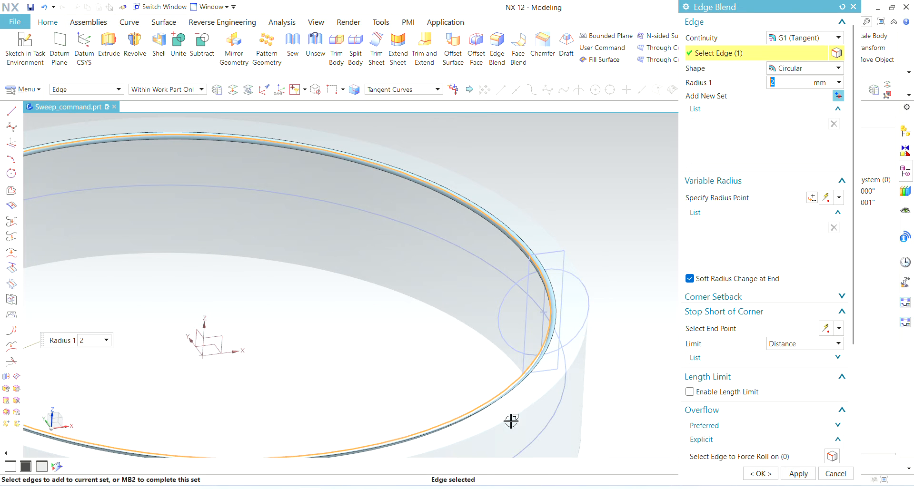
{"action": "scroll", "coordinate": [528, 327], "scroll_direction": "down", "scroll_amount": 4}
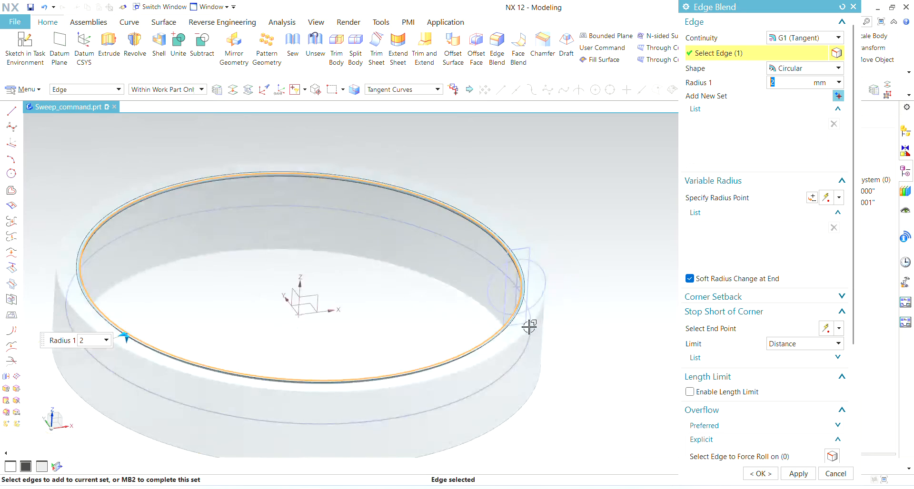
{"action": "middle_click_drag", "start_coordinate": [528, 326], "coordinate": [524, 208]}
{"action": "scroll", "coordinate": [496, 208], "scroll_direction": "up", "scroll_amount": 4}
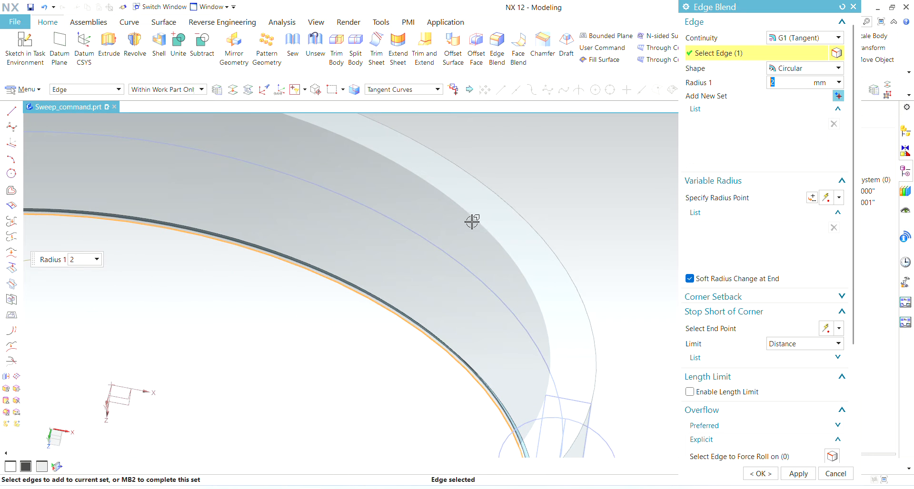
{"action": "left_click", "coordinate": [513, 206]}
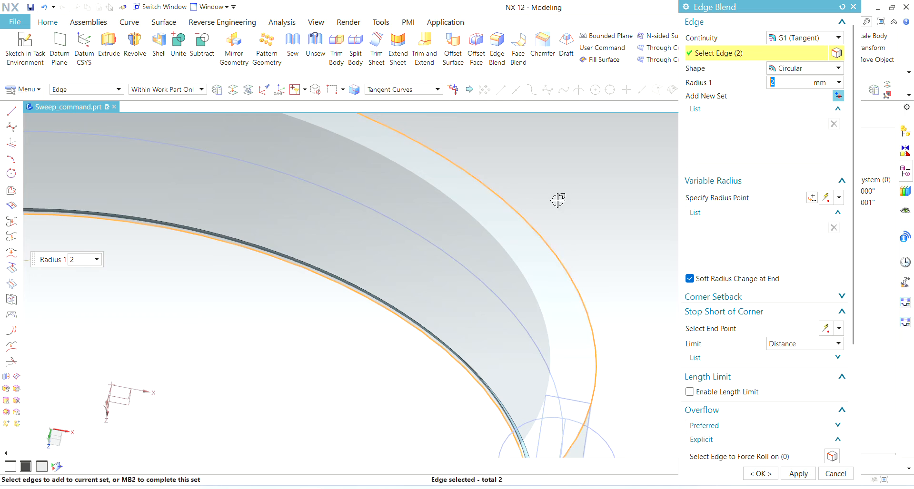
{"action": "scroll", "coordinate": [557, 200], "scroll_direction": "down", "scroll_amount": 5}
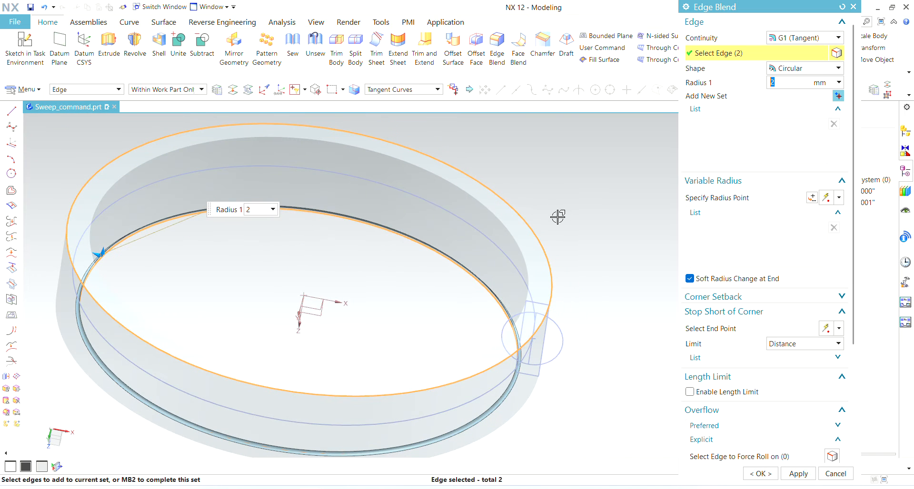
Step: Try blend radii of 5 mm and 3 mm, preview the 3 mm result and discard the blend
{"action": "key", "text": "Return"}
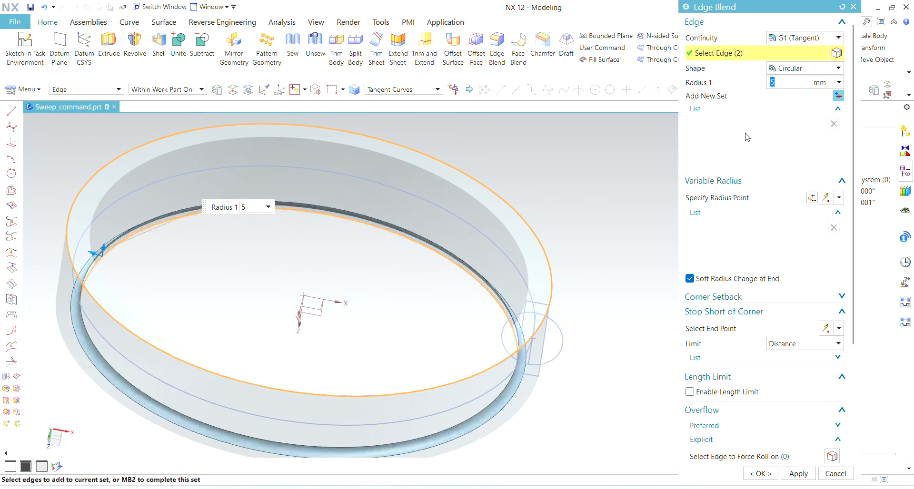
{"action": "type", "text": "3"}
{"action": "key", "text": "Return"}
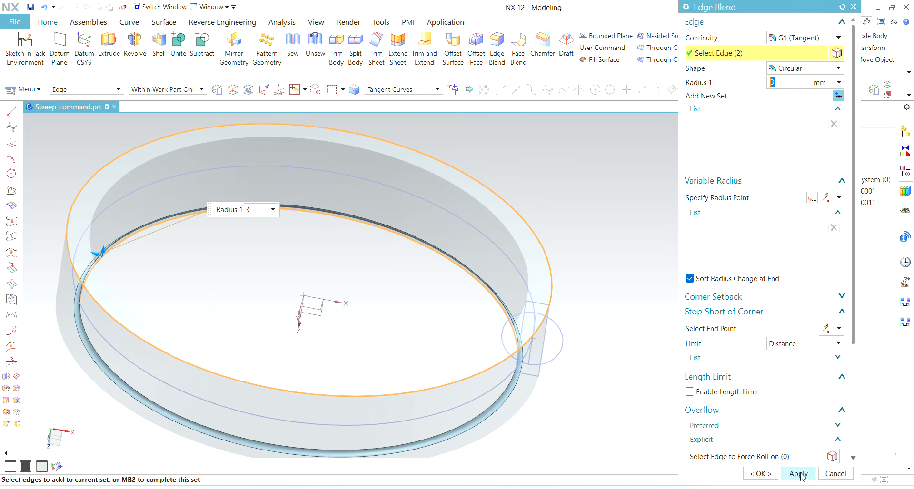
{"action": "scroll", "coordinate": [723, 462], "scroll_direction": "down", "scroll_amount": 5}
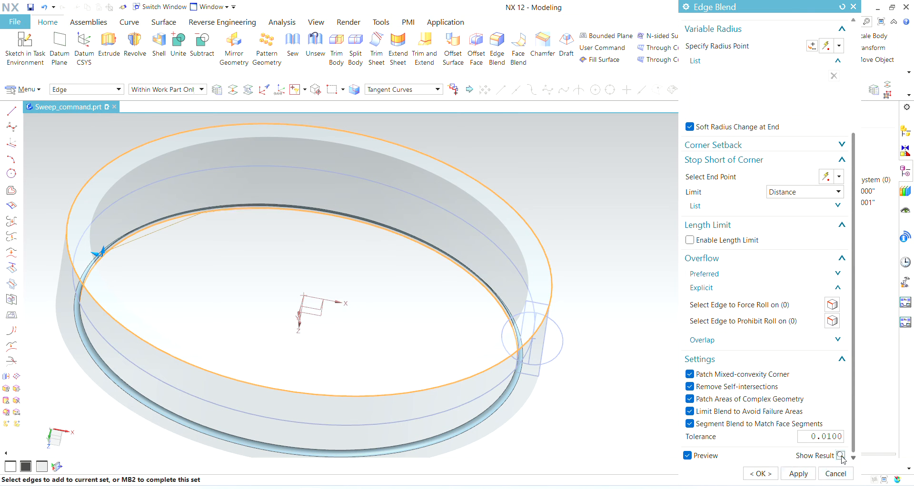
{"action": "left_click", "coordinate": [840, 455]}
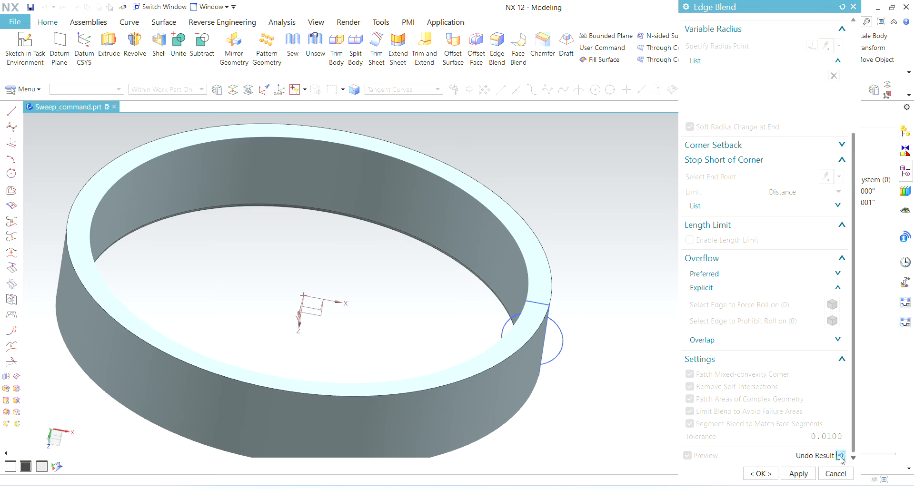
{"action": "middle_click_drag", "start_coordinate": [589, 354], "coordinate": [614, 209]}
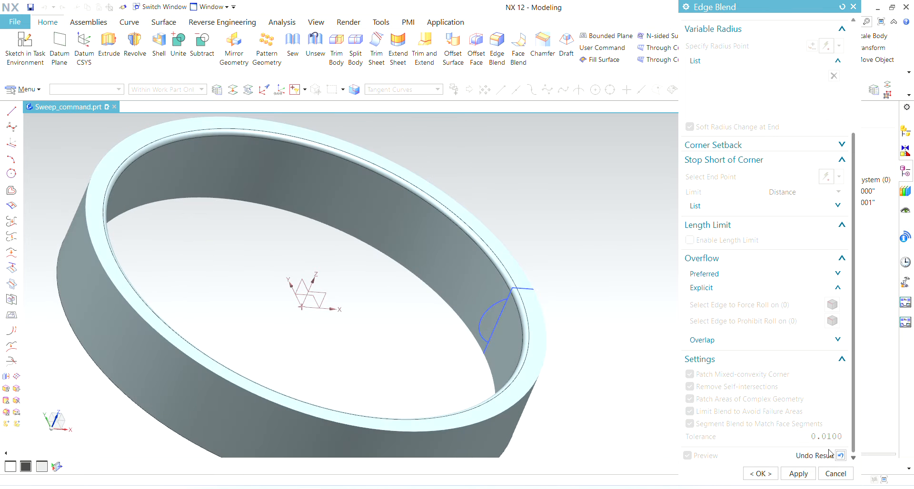
{"action": "left_click", "coordinate": [835, 474]}
Step: Edit the swept ring, compare its surface with Preserve Shape on and off, and accept it with Preserve Shape on
{"action": "scroll", "coordinate": [614, 228], "scroll_direction": "down", "scroll_amount": 3}
{"action": "middle_click_drag", "start_coordinate": [630, 238], "coordinate": [581, 281]}
{"action": "scroll", "coordinate": [581, 280], "scroll_direction": "up", "scroll_amount": 2}
{"action": "double_click", "coordinate": [508, 338]}
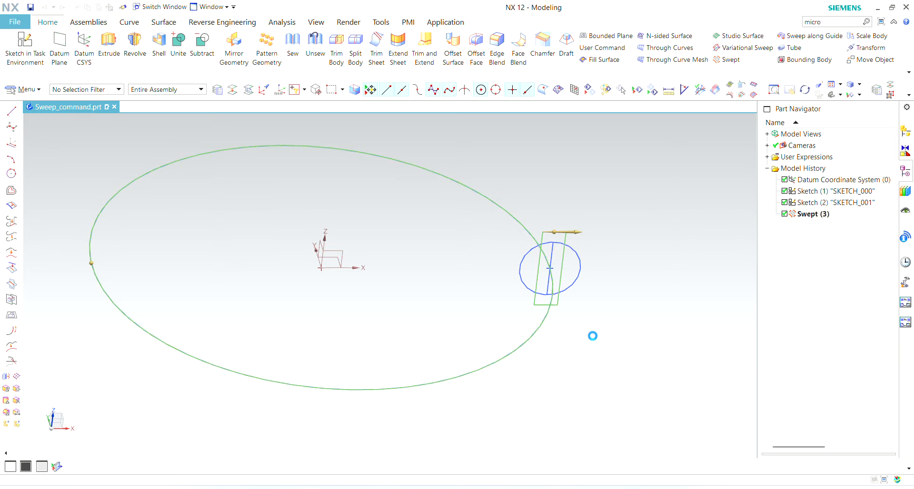
{"action": "middle_click_drag", "start_coordinate": [592, 336], "coordinate": [408, 265]}
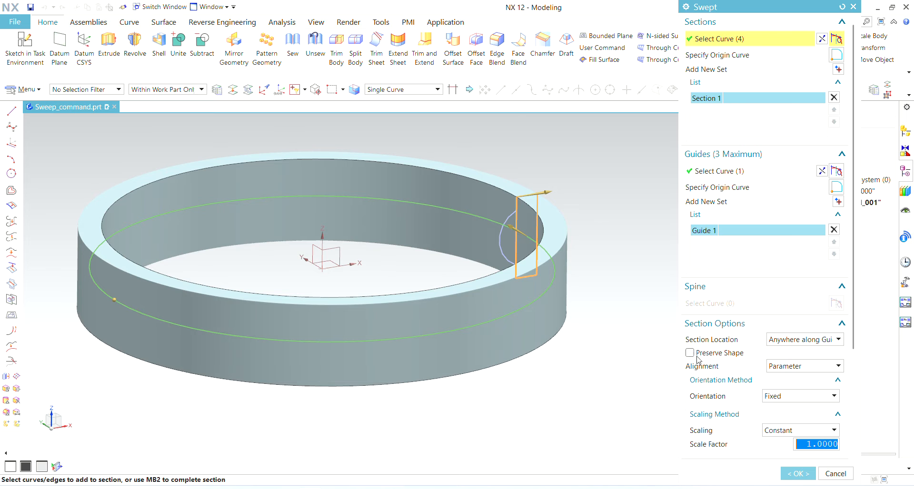
{"action": "left_click", "coordinate": [689, 352]}
{"action": "middle_click_drag", "start_coordinate": [589, 336], "coordinate": [599, 343]}
{"action": "scroll", "coordinate": [534, 202], "scroll_direction": "up", "scroll_amount": 6}
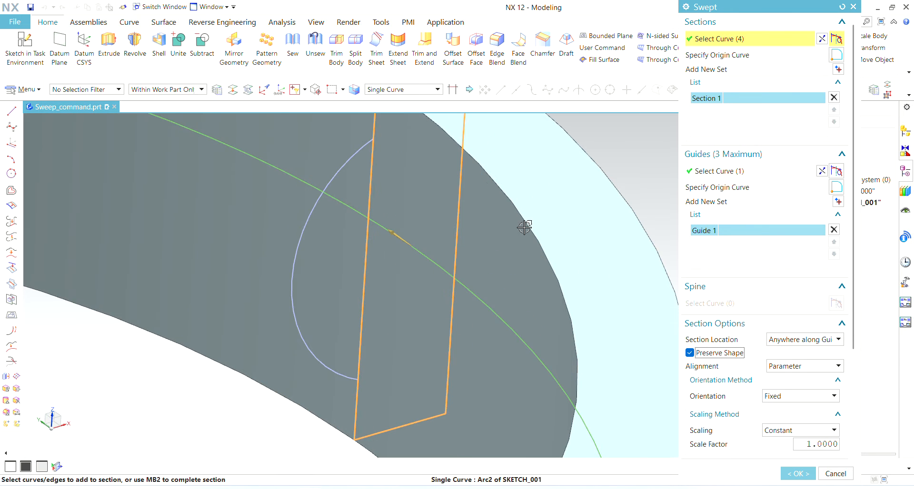
{"action": "left_click", "coordinate": [690, 354]}
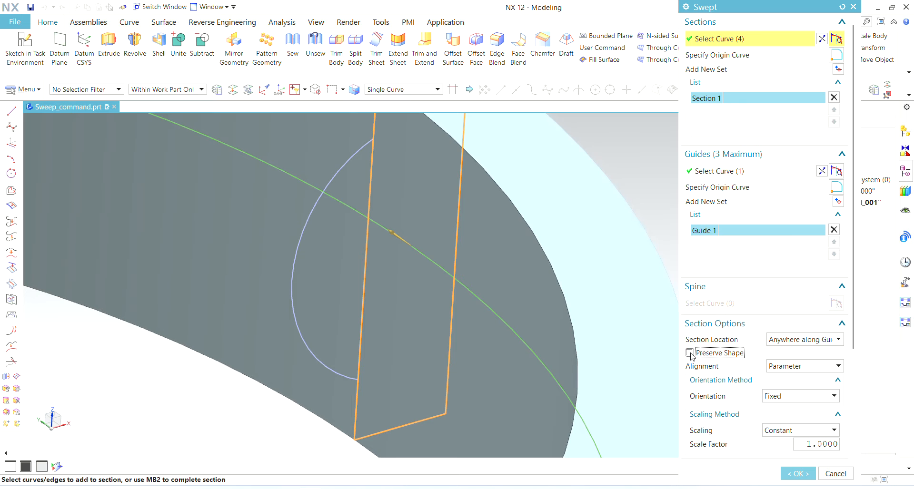
{"action": "left_click", "coordinate": [797, 473]}
{"action": "scroll", "coordinate": [516, 258], "scroll_direction": "down", "scroll_amount": 8}
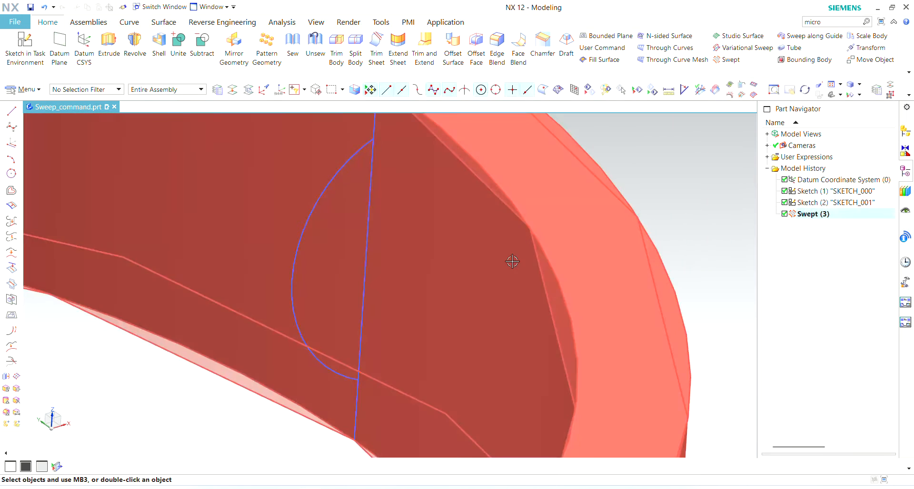
Step: Blend all four circular edges of the ring with a 3 mm radius
{"action": "left_click", "coordinate": [497, 45]}
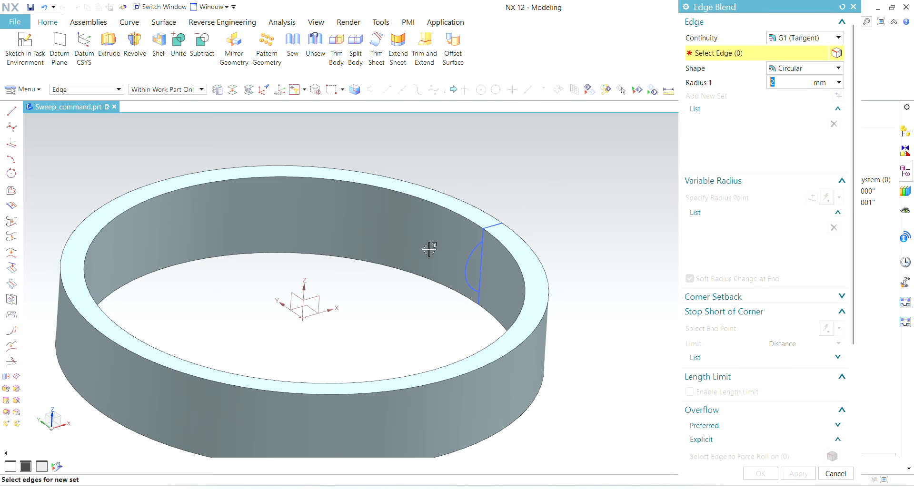
{"action": "left_click", "coordinate": [428, 279]}
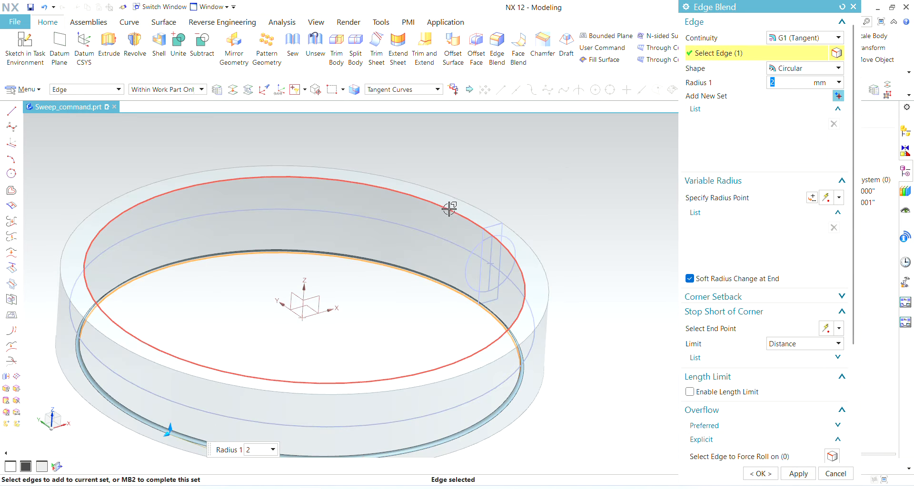
{"action": "left_click", "coordinate": [449, 208]}
{"action": "left_click", "coordinate": [459, 192]}
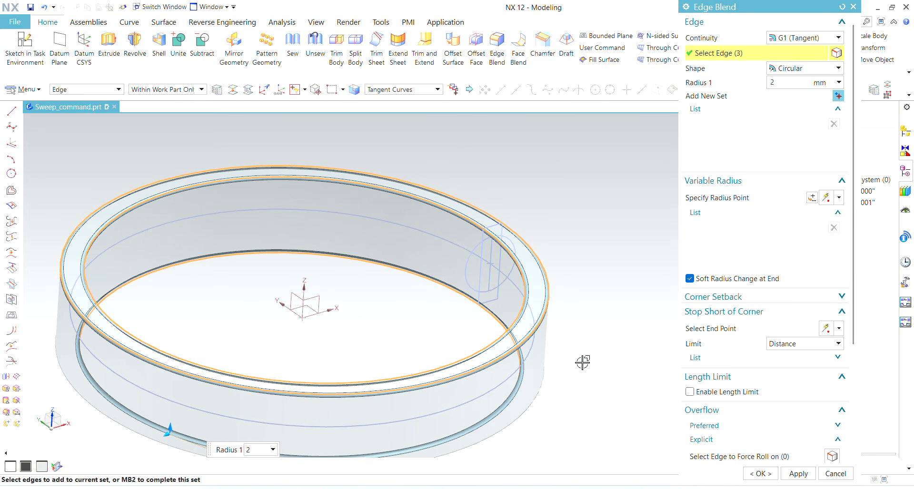
{"action": "left_click", "coordinate": [540, 387]}
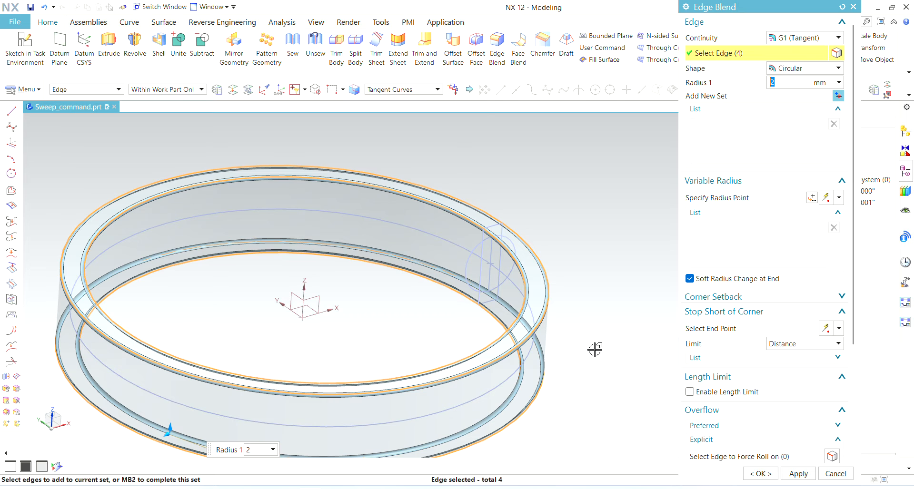
{"action": "middle_click_drag", "start_coordinate": [590, 350], "coordinate": [552, 314]}
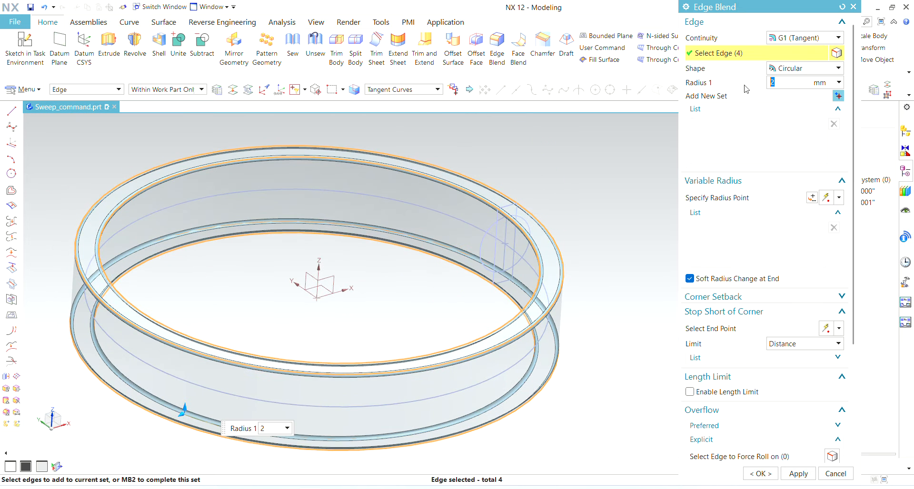
{"action": "type", "text": "3"}
{"action": "key", "text": "Return"}
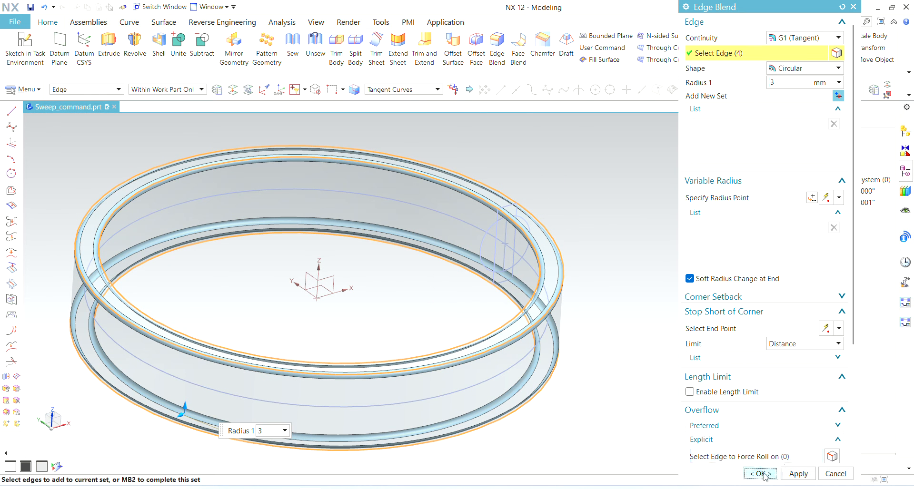
{"action": "left_click", "coordinate": [760, 473]}
{"action": "middle_click_drag", "start_coordinate": [591, 250], "coordinate": [570, 242]}
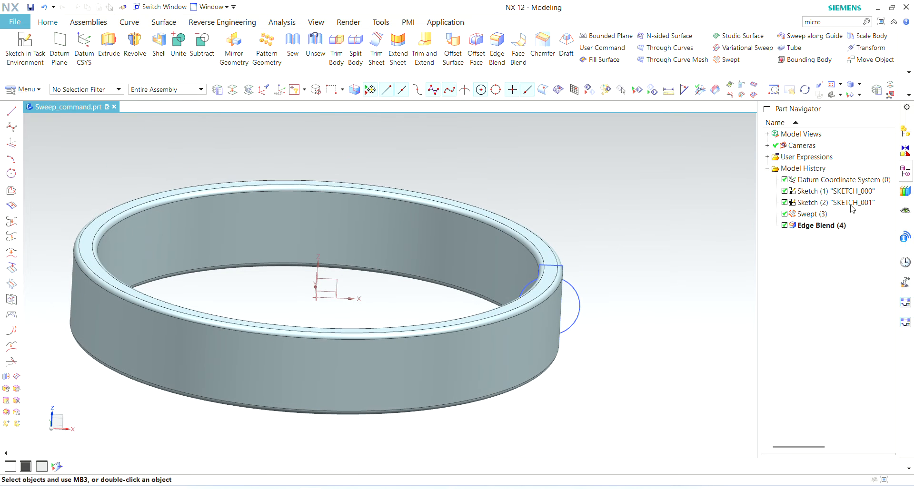
Step: Reopen the swept ring for editing and set its orientation method to Angular Law
{"action": "double_click", "coordinate": [825, 215]}
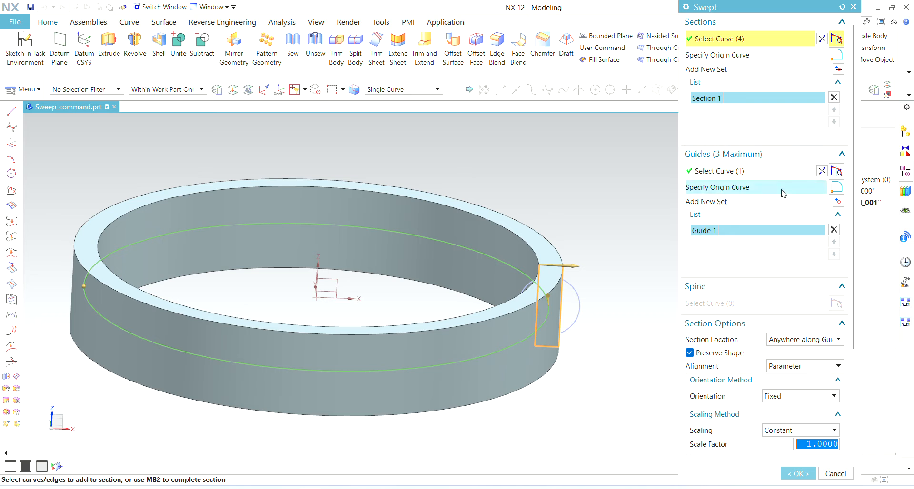
{"action": "left_click", "coordinate": [782, 154]}
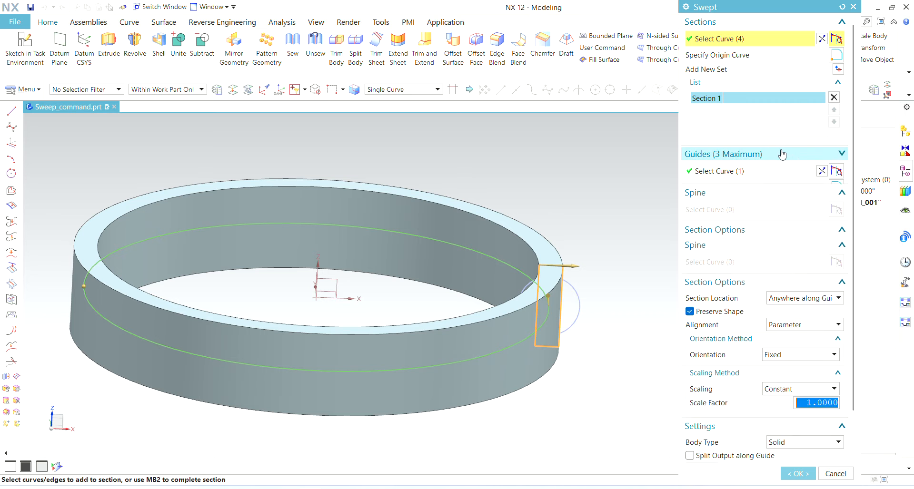
{"action": "scroll", "coordinate": [751, 334], "scroll_direction": "down", "scroll_amount": 1}
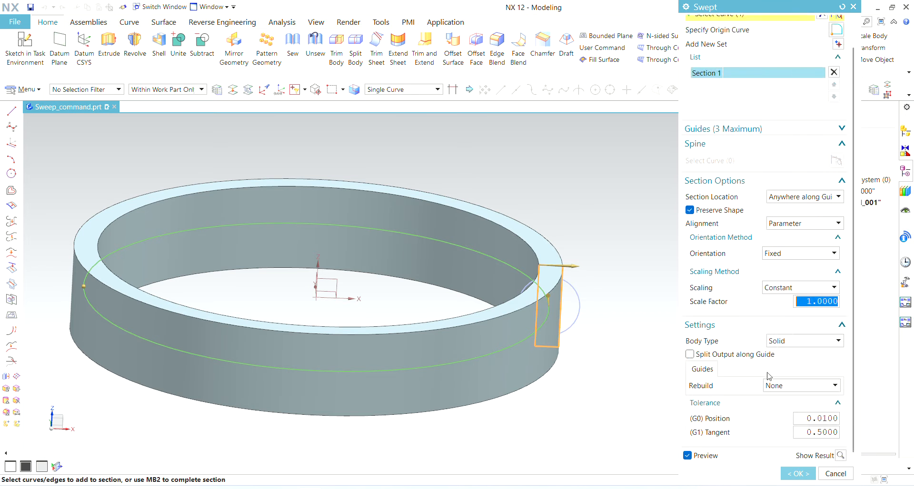
{"action": "left_click", "coordinate": [780, 253]}
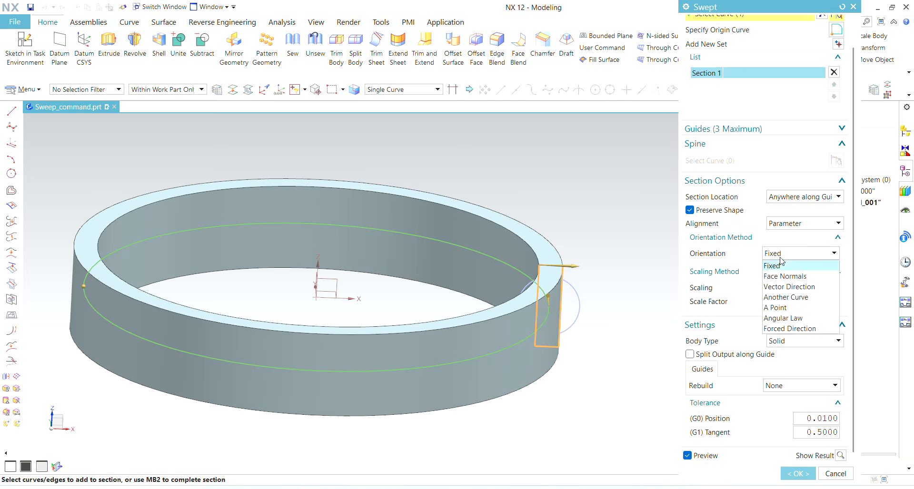
{"action": "left_click", "coordinate": [775, 266]}
{"action": "left_click", "coordinate": [785, 254]}
{"action": "left_click", "coordinate": [782, 318]}
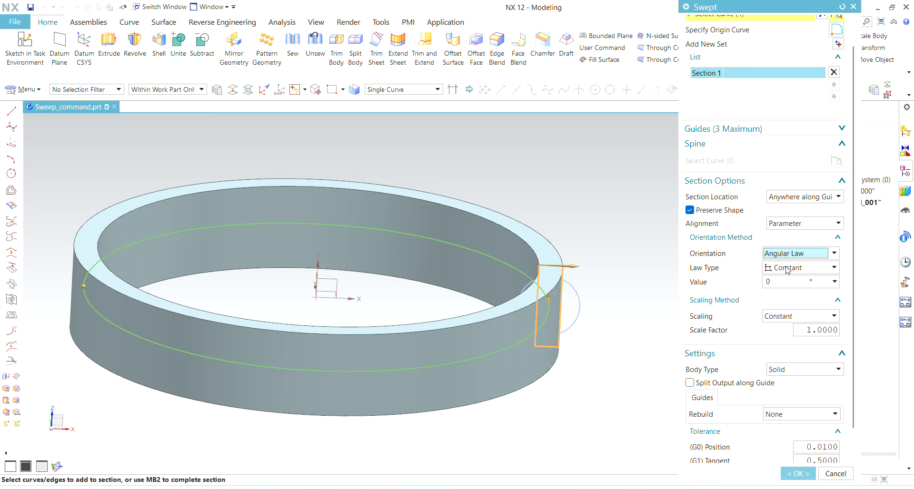
Step: Set the angular law type to Linear with a start of 0° and an end of 360°
{"action": "left_click", "coordinate": [786, 268]}
{"action": "left_click", "coordinate": [785, 290]}
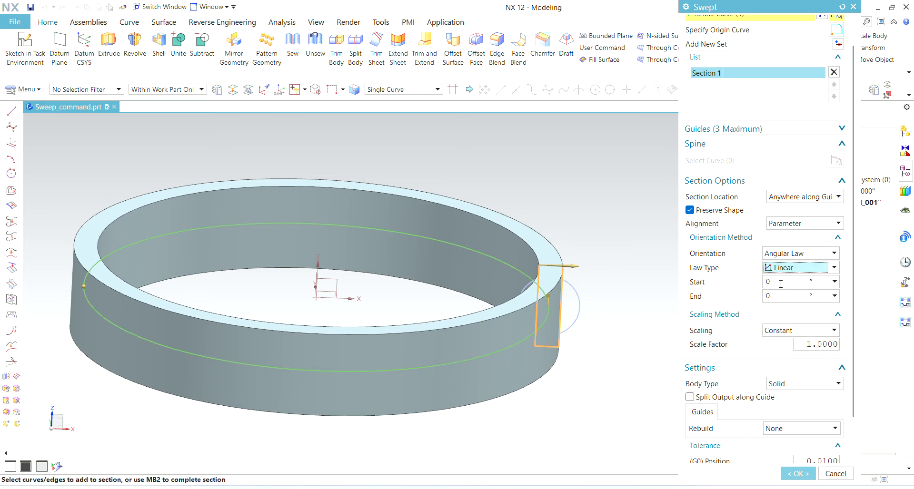
{"action": "left_click", "coordinate": [781, 283]}
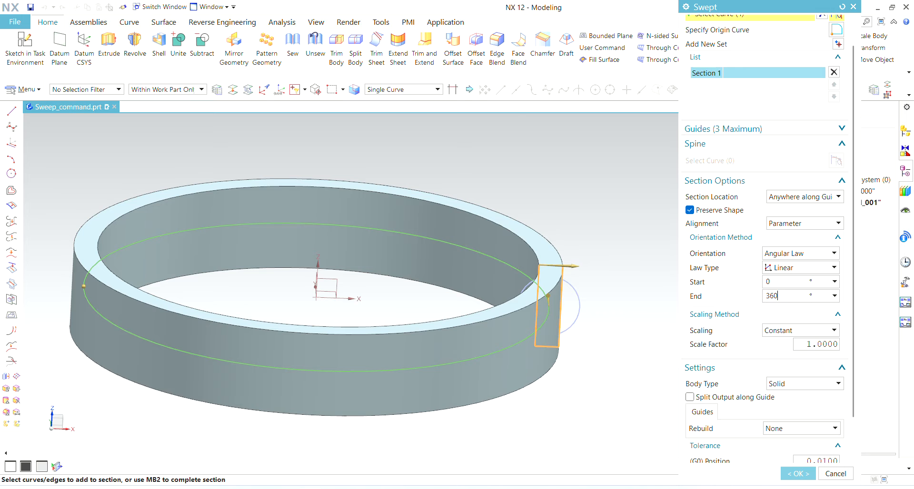
{"action": "key", "text": "Return"}
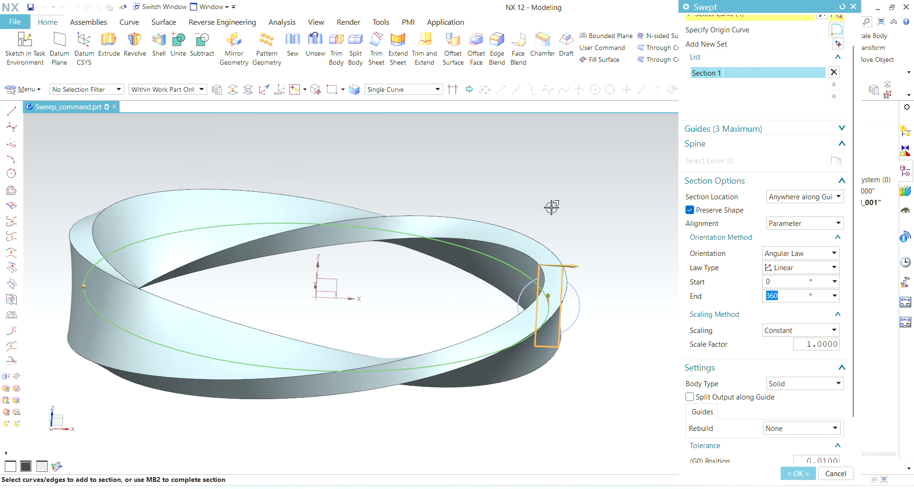
Step: Accept the angular-law sweep and examine the twisted, blended ring from above, the side and at an angle
{"action": "middle_click_drag", "start_coordinate": [551, 207], "coordinate": [571, 266]}
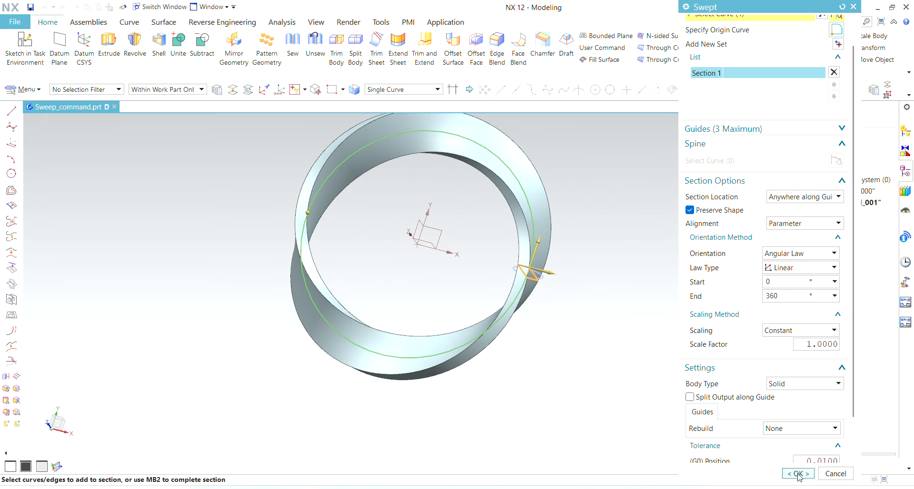
{"action": "left_click", "coordinate": [798, 474]}
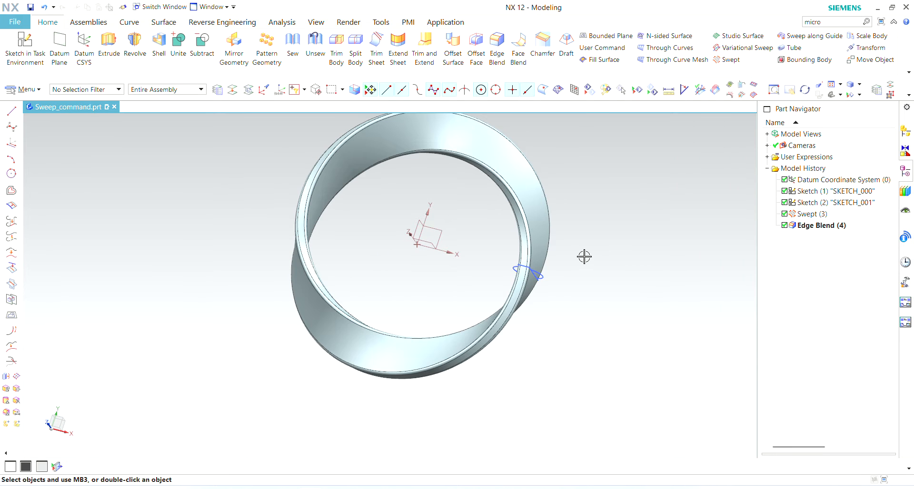
{"action": "middle_click_drag", "start_coordinate": [583, 257], "coordinate": [466, 285]}
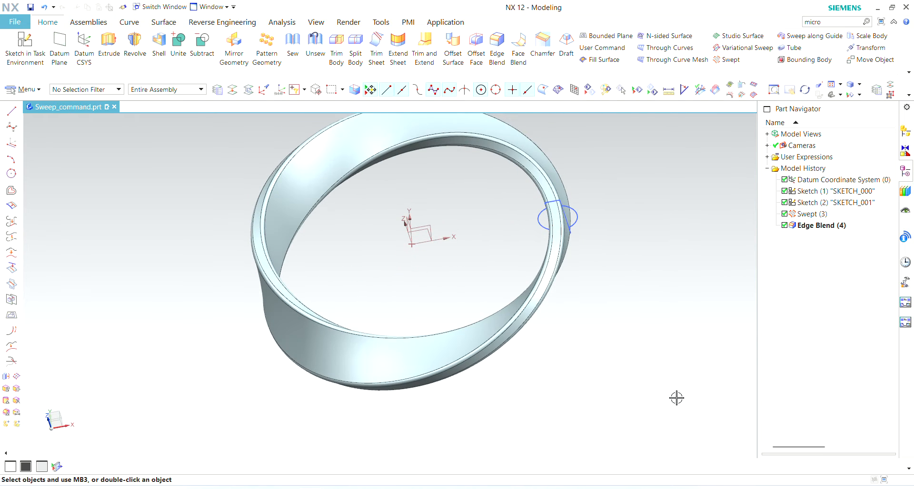
{"action": "middle_click_drag", "start_coordinate": [677, 398], "coordinate": [618, 365]}
{"action": "scroll", "coordinate": [440, 311], "scroll_direction": "up", "scroll_amount": 5}
{"action": "scroll", "coordinate": [472, 348], "scroll_direction": "down", "scroll_amount": 4}
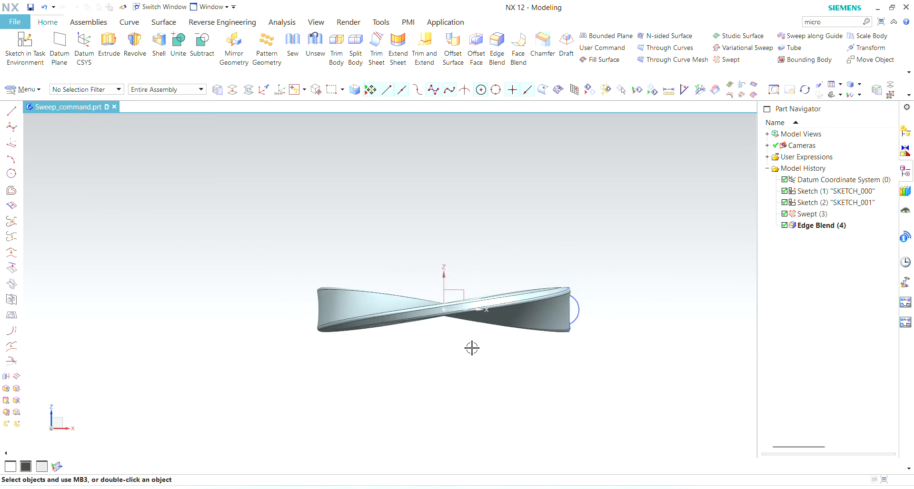
{"action": "middle_click_drag", "start_coordinate": [472, 348], "coordinate": [561, 379]}
{"action": "scroll", "coordinate": [467, 346], "scroll_direction": "up", "scroll_amount": 5}
{"action": "scroll", "coordinate": [467, 346], "scroll_direction": "down", "scroll_amount": 4}
{"action": "middle_click_drag", "start_coordinate": [467, 346], "coordinate": [628, 321]}
Step: Hide the twisted ring body so that only the sketches remain displayed
{"action": "key", "text": "ctrl+b"}
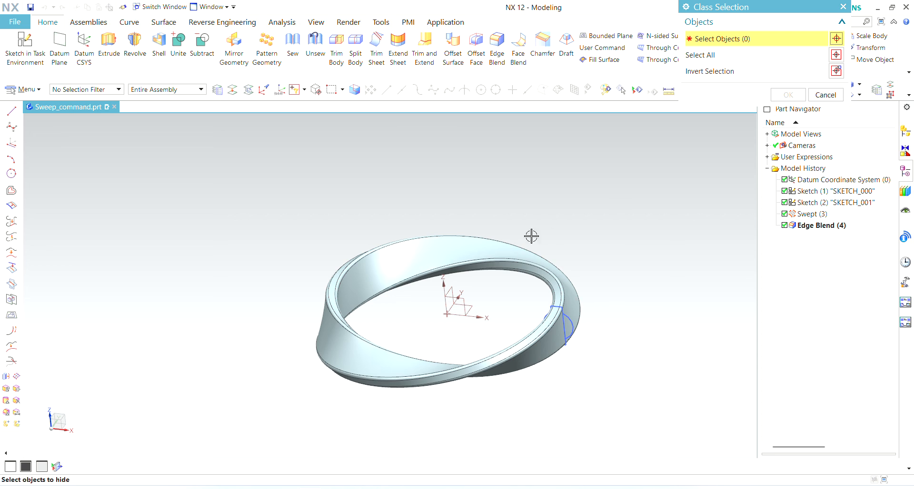
{"action": "left_click", "coordinate": [536, 265]}
{"action": "middle_click", "coordinate": [573, 332]}
Step: Revolve the semicircular arc of the profile sketch about the sketch's vertical centre line into a solid sphere
{"action": "scroll", "coordinate": [573, 332], "scroll_direction": "down", "scroll_amount": 5}
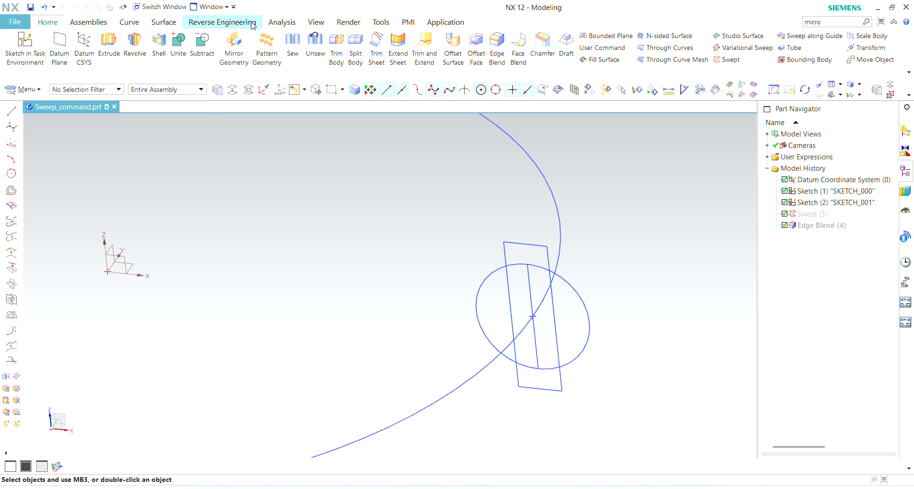
{"action": "left_click", "coordinate": [134, 45]}
{"action": "scroll", "coordinate": [600, 348], "scroll_direction": "down", "scroll_amount": 3}
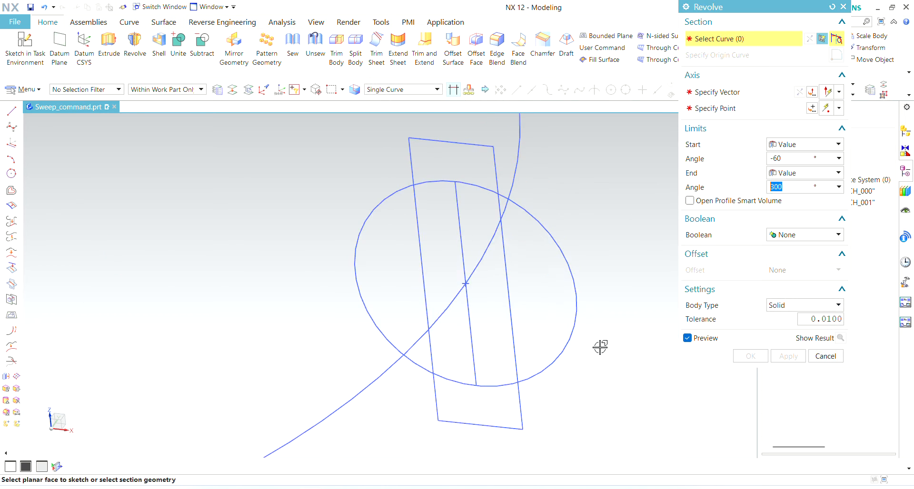
{"action": "left_click", "coordinate": [483, 188]}
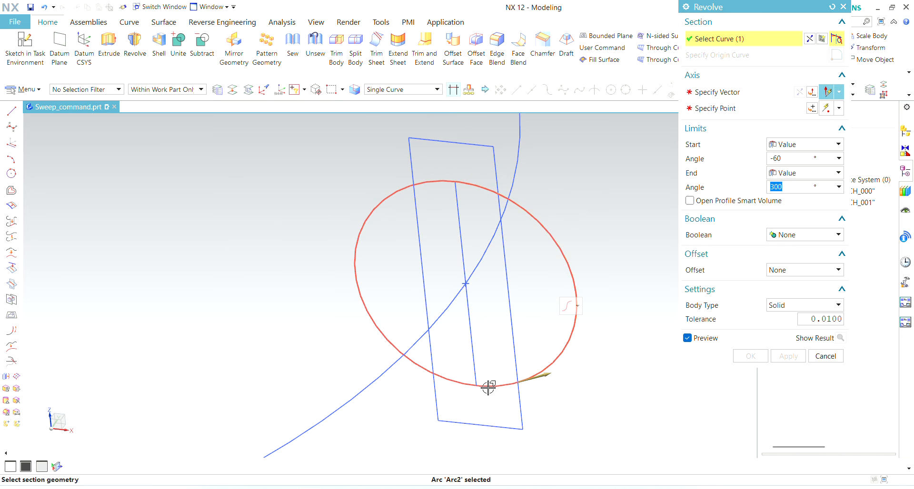
{"action": "left_click", "coordinate": [729, 97]}
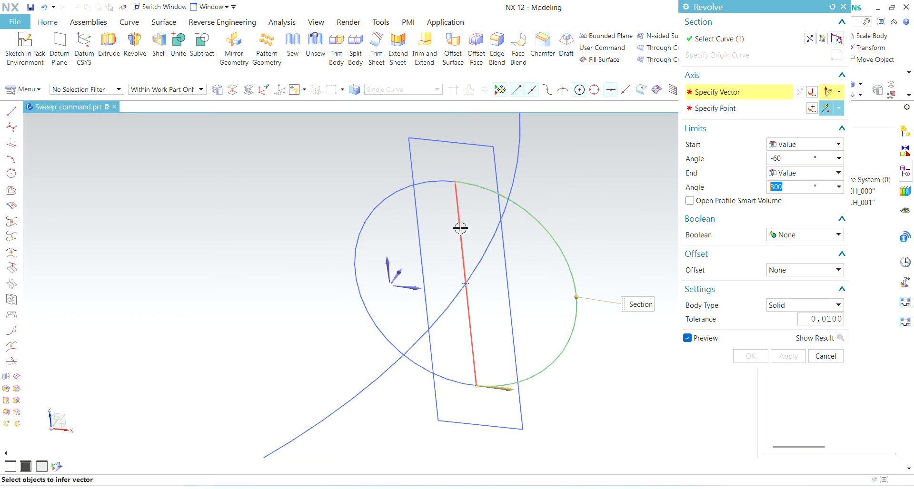
{"action": "left_click", "coordinate": [460, 228]}
{"action": "left_click", "coordinate": [749, 356]}
{"action": "middle_click_drag", "start_coordinate": [662, 259], "coordinate": [647, 375]}
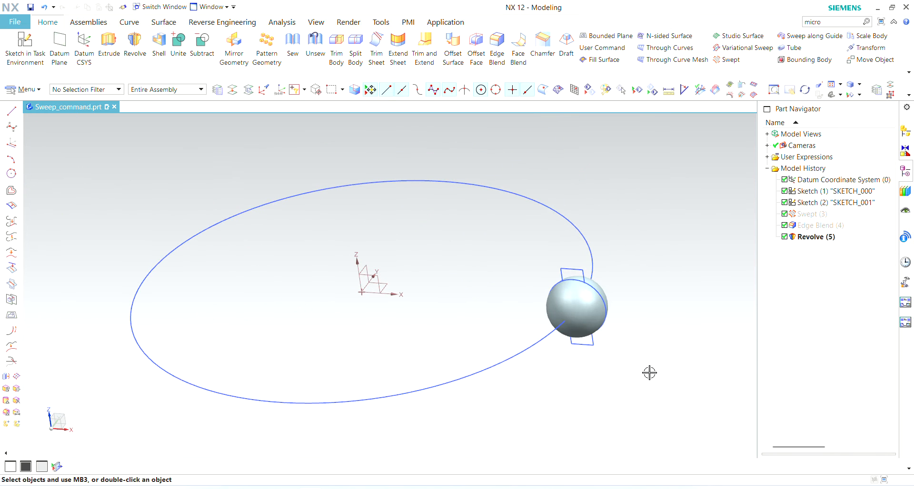
Step: Set up a circular geometry pattern of the sphere about the Z axis with a count of 22 and a 360° span
{"action": "left_click", "coordinate": [280, 65]}
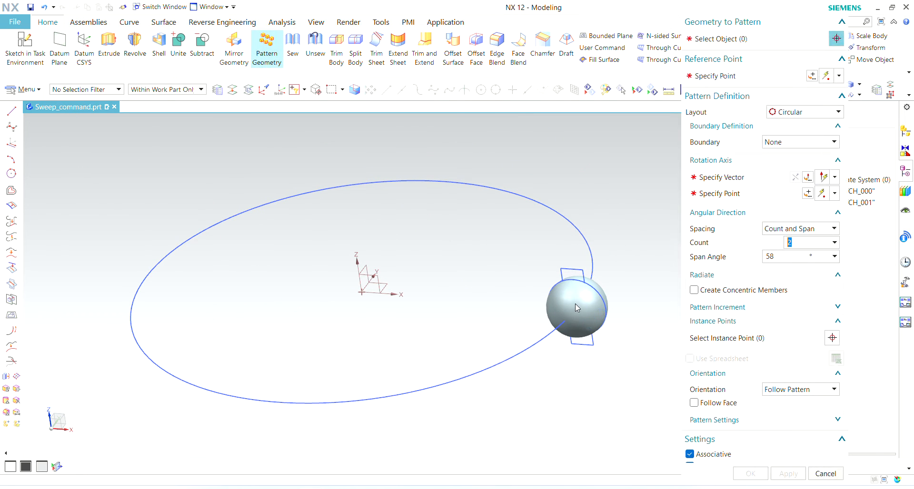
{"action": "left_click", "coordinate": [601, 313]}
{"action": "left_click", "coordinate": [743, 177]}
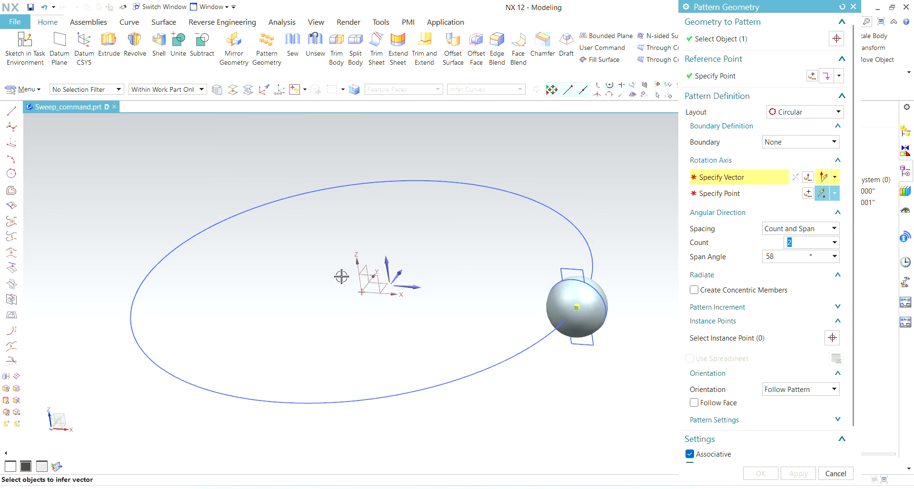
{"action": "left_click", "coordinate": [353, 260]}
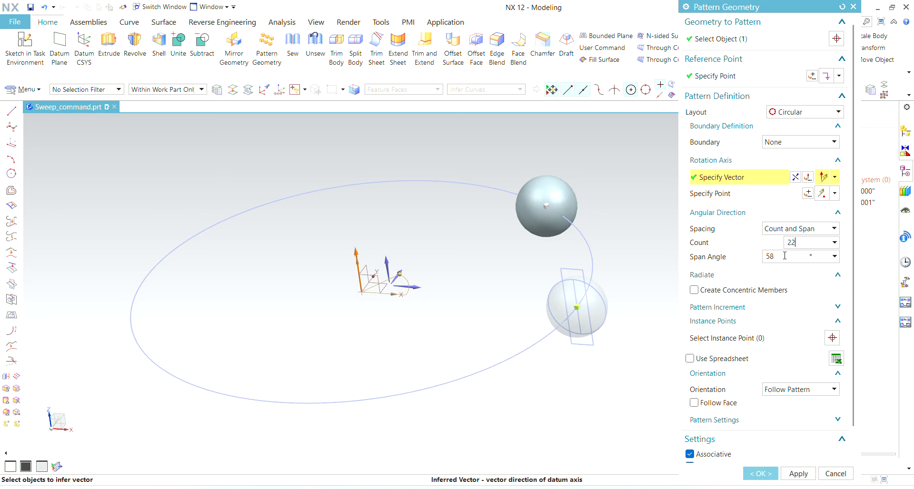
{"action": "left_click_drag", "start_coordinate": [784, 256], "coordinate": [732, 258]}
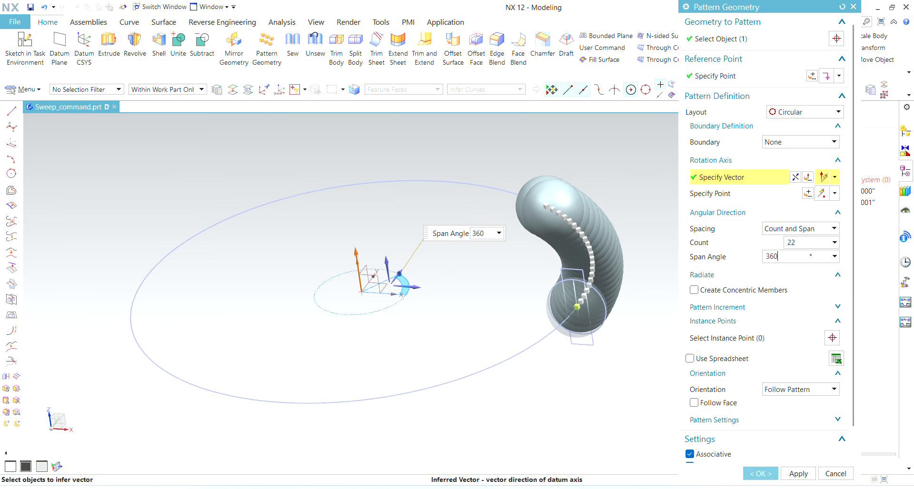
{"action": "key", "text": "Return"}
{"action": "middle_click_drag", "start_coordinate": [471, 260], "coordinate": [493, 306]}
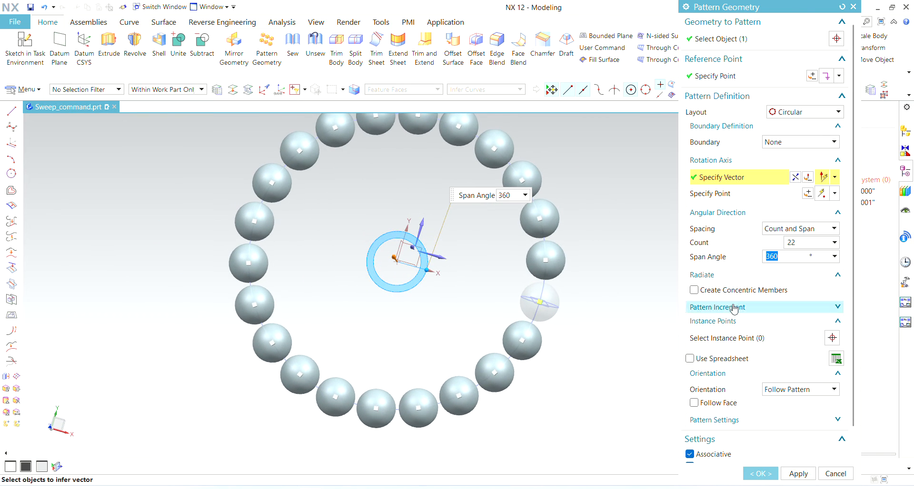
Step: Reduce the sphere pattern's count to 20 and create the pattern
{"action": "left_click", "coordinate": [800, 241]}
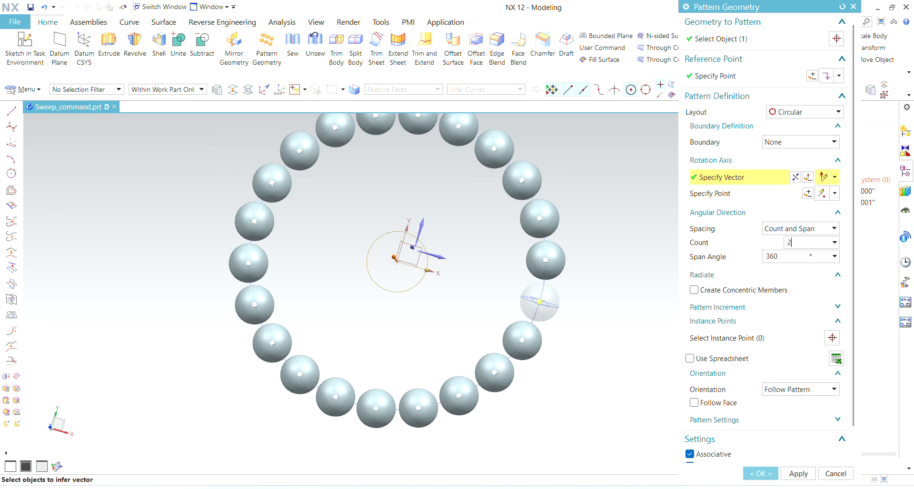
{"action": "type", "text": "20"}
{"action": "key", "text": "Return"}
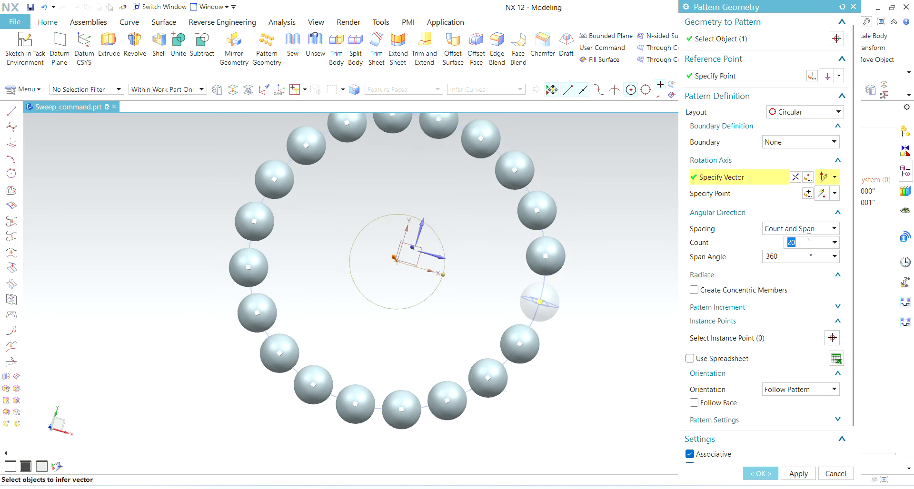
{"action": "left_click", "coordinate": [764, 479]}
{"action": "middle_click_drag", "start_coordinate": [659, 369], "coordinate": [664, 324]}
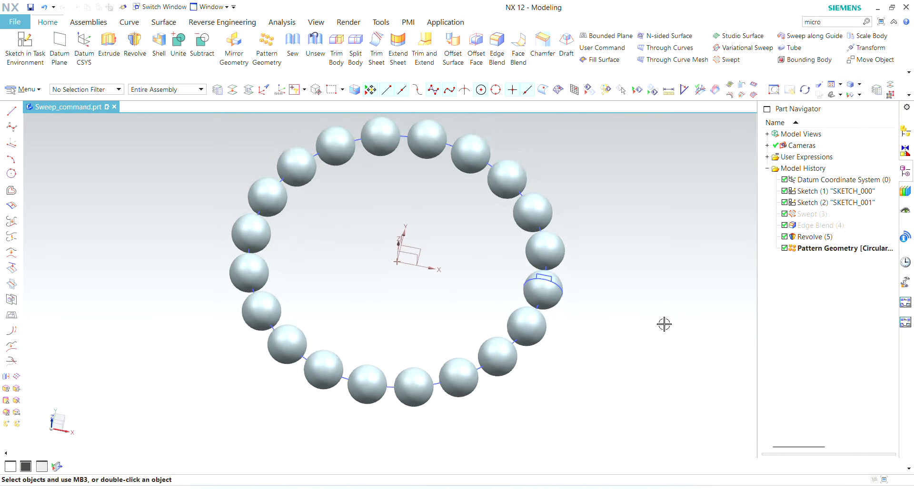
Step: Show the hidden twisted ring again together with the patterned spheres
{"action": "key", "text": "ctrl+shift+k"}
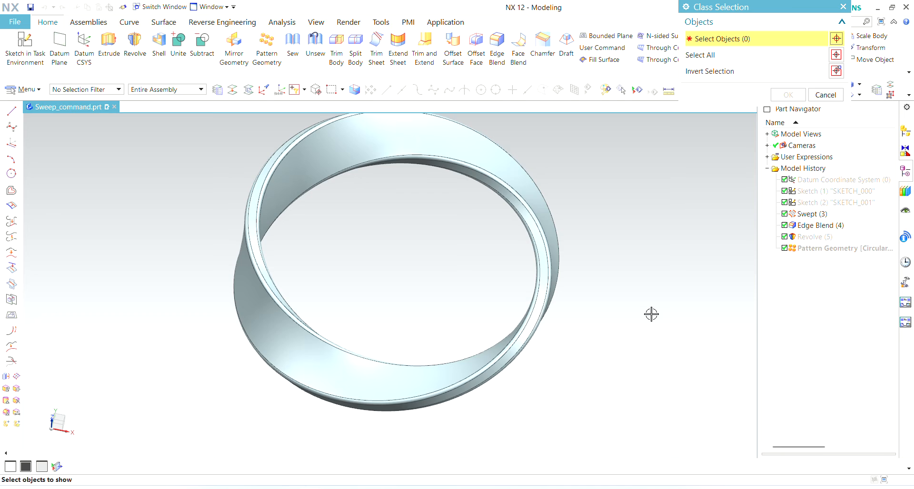
{"action": "left_click", "coordinate": [499, 173]}
{"action": "middle_click", "coordinate": [602, 254]}
{"action": "middle_click_drag", "start_coordinate": [602, 254], "coordinate": [590, 288]}
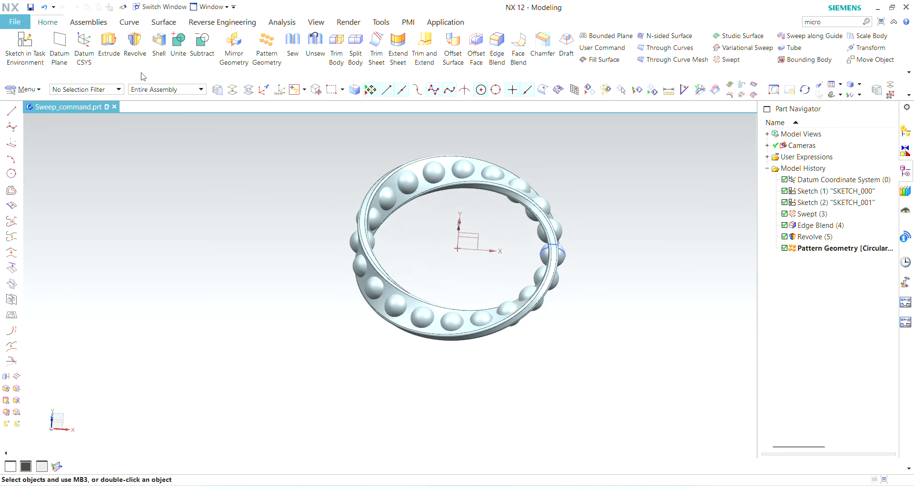
Step: Subtract all 20 spheres from the twisted ring and inspect the resulting holes
{"action": "left_click", "coordinate": [202, 47]}
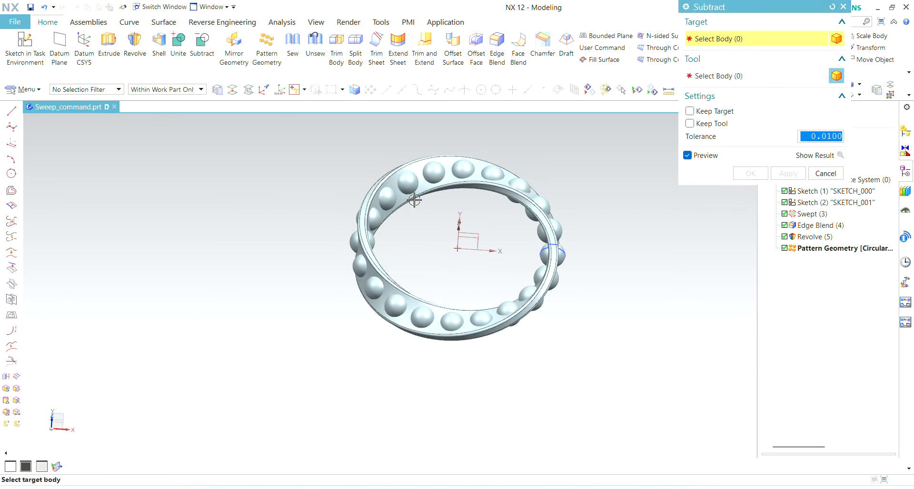
{"action": "left_click", "coordinate": [421, 192]}
{"action": "left_click_drag", "start_coordinate": [279, 122], "coordinate": [643, 401]}
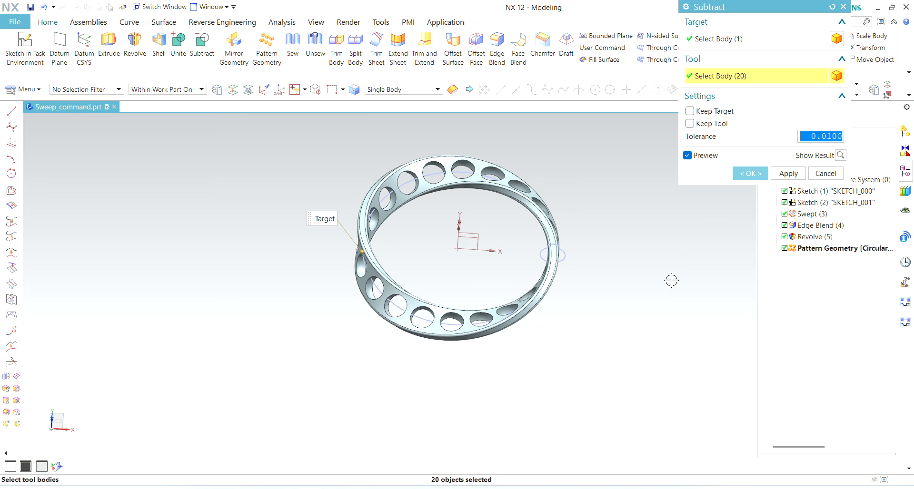
{"action": "middle_click", "coordinate": [671, 281]}
{"action": "scroll", "coordinate": [457, 176], "scroll_direction": "up", "scroll_amount": 7}
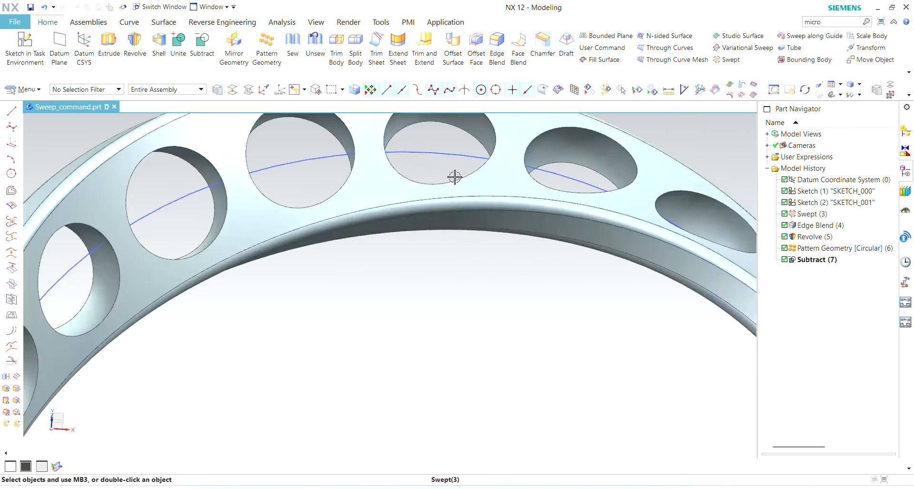
{"action": "scroll", "coordinate": [452, 175], "scroll_direction": "down", "scroll_amount": 4}
{"action": "mouse_move", "coordinate": [464, 269]}
{"action": "middle_mouse_down"}
{"action": "mouse_move", "coordinate": [467, 307]}
{"action": "mouse_move", "coordinate": [466, 290]}
{"action": "middle_mouse_up"}
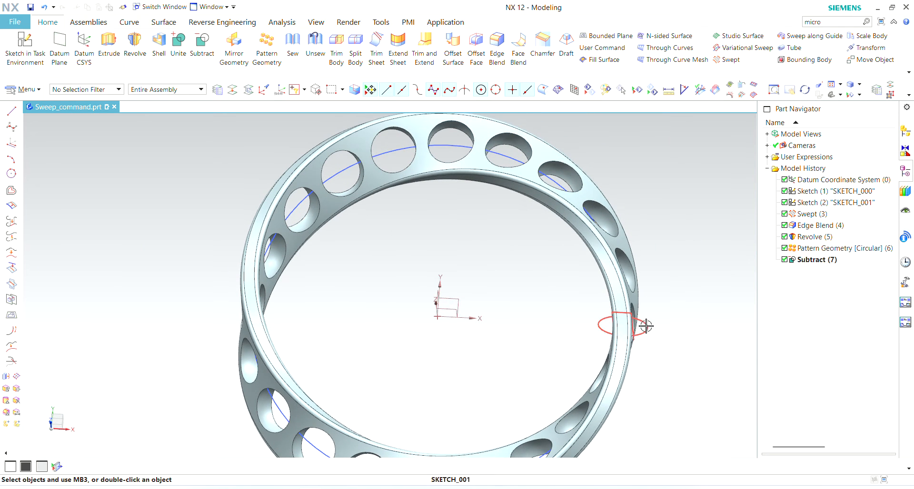
Step: Hide the profile sketch with the rectangle and circle, and inspect the perforated ring
{"action": "left_click", "coordinate": [646, 326]}
{"action": "key", "text": "ctrl+b"}
{"action": "mouse_move", "coordinate": [424, 179]}
{"action": "middle_mouse_down"}
{"action": "mouse_move", "coordinate": [435, 227]}
{"action": "mouse_move", "coordinate": [438, 197]}
{"action": "mouse_move", "coordinate": [434, 274]}
{"action": "middle_mouse_up"}
{"action": "scroll", "coordinate": [520, 187], "scroll_direction": "up", "scroll_amount": 7}
{"action": "scroll", "coordinate": [542, 201], "scroll_direction": "down", "scroll_amount": 4}
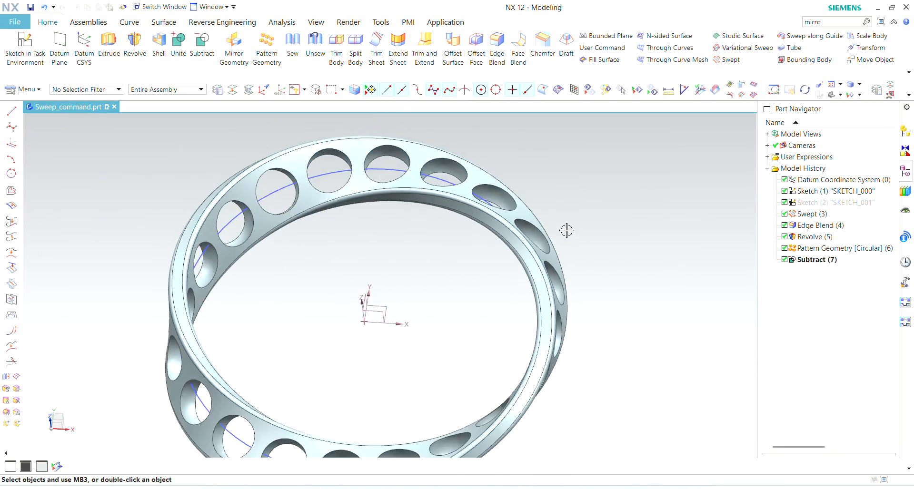
{"action": "middle_click_drag", "start_coordinate": [566, 230], "coordinate": [627, 181]}
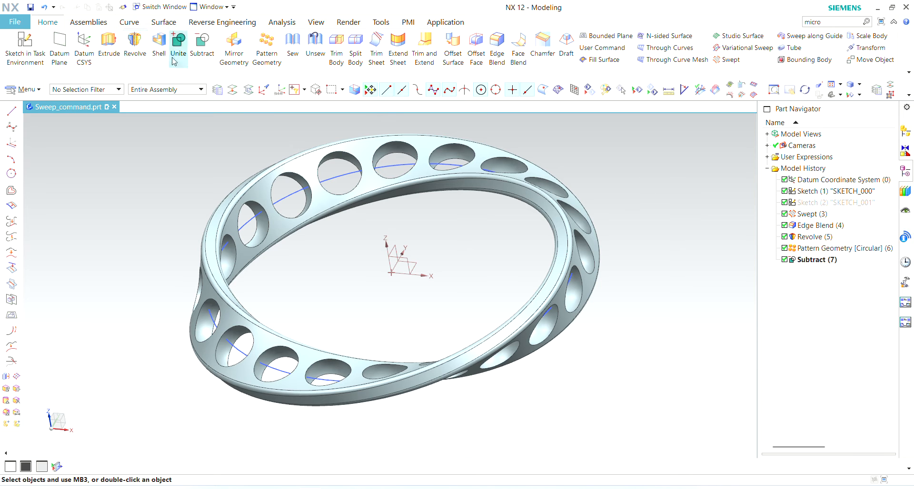
Step: Set up a circular geometry pattern of the perforated ring about the Z axis with a count of 2 and a 60° span
{"action": "left_click", "coordinate": [265, 53]}
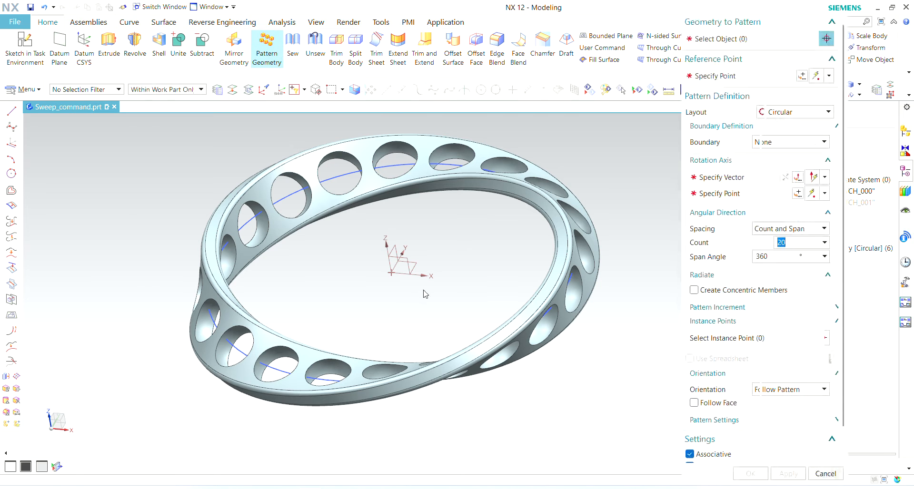
{"action": "left_click", "coordinate": [402, 181]}
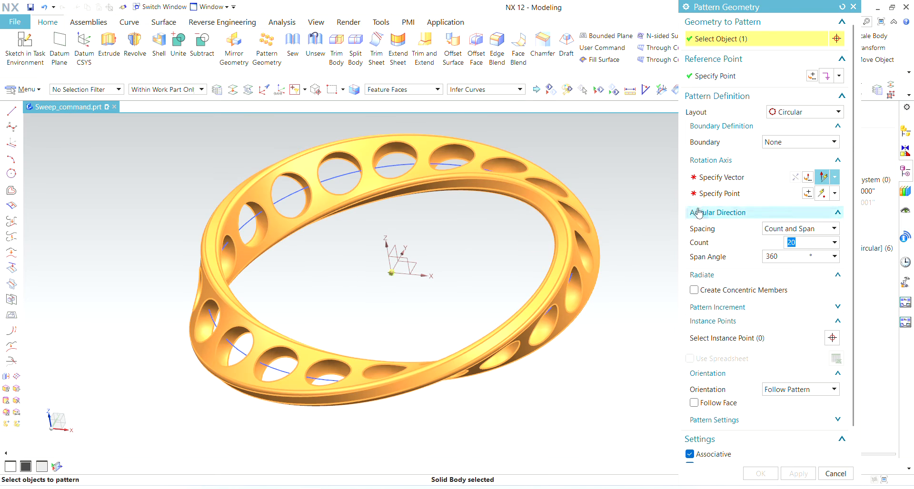
{"action": "key", "text": "BackSpace"}
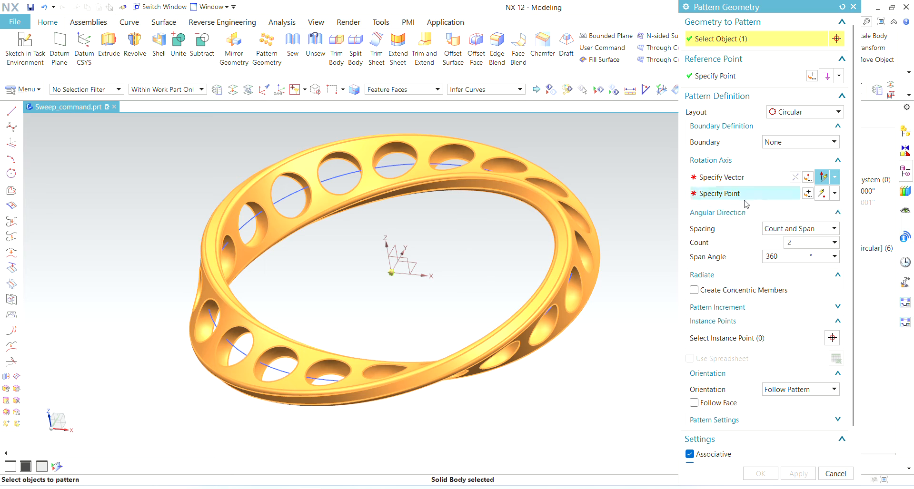
{"action": "type", "text": "2"}
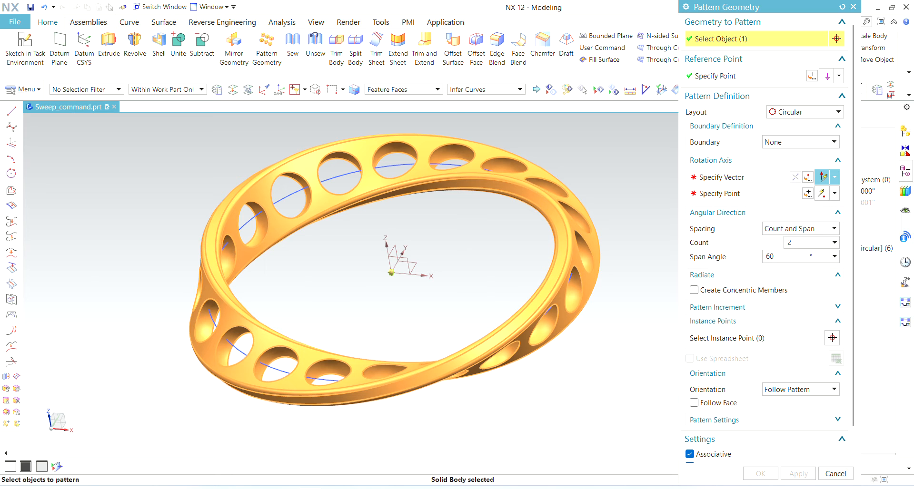
{"action": "left_click", "coordinate": [743, 179]}
{"action": "middle_click_drag", "start_coordinate": [359, 279], "coordinate": [374, 247]}
{"action": "left_click", "coordinate": [381, 244]}
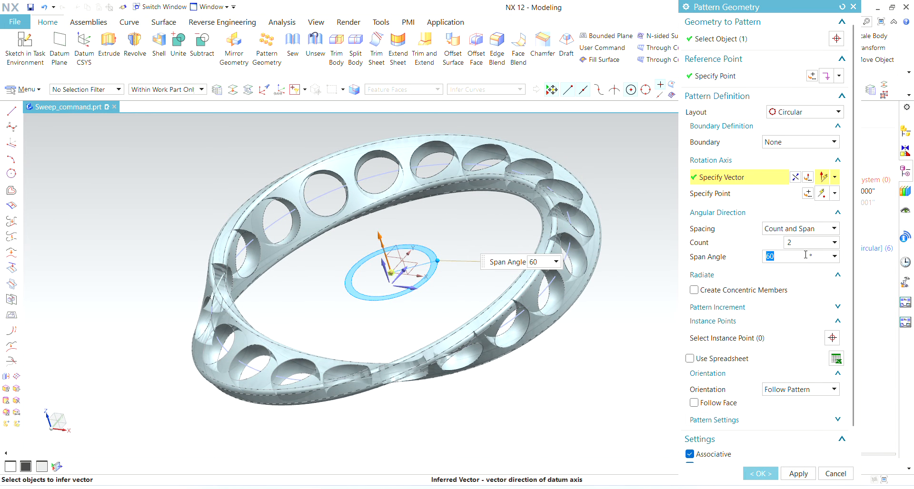
Step: Try a span angle of 30° for the ring pattern
{"action": "middle_click_drag", "start_coordinate": [396, 275], "coordinate": [432, 240]}
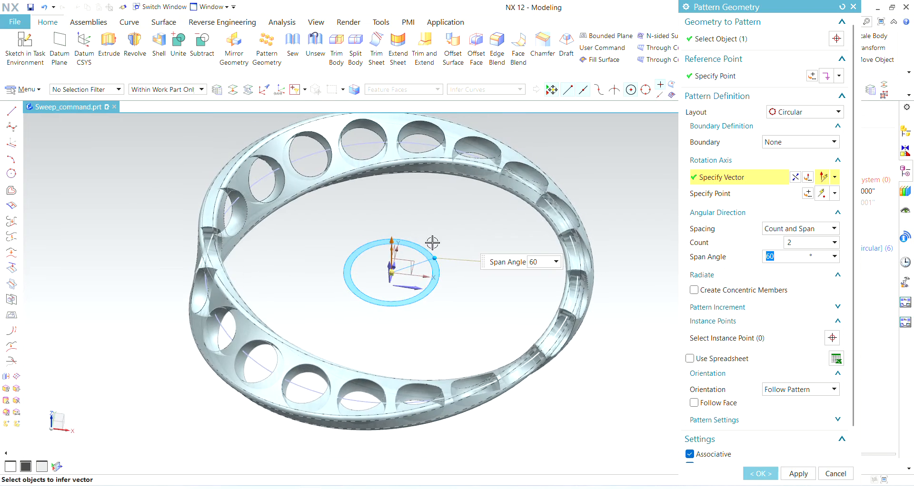
{"action": "scroll", "coordinate": [432, 240], "scroll_direction": "up", "scroll_amount": 3}
{"action": "type", "text": "3"}
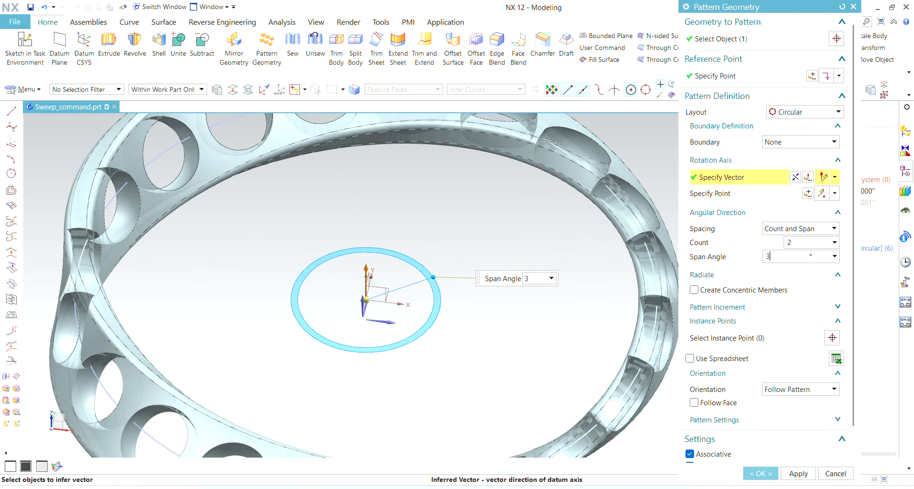
{"action": "type", "text": "0"}
{"action": "key", "text": "Return"}
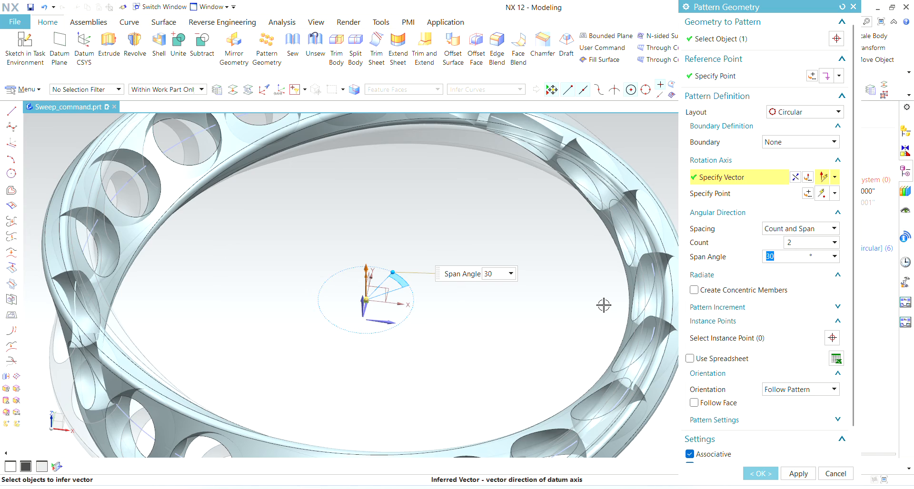
Step: Set the ring pattern's span angle to 20° and inspect the overlapping holes up close
{"action": "type", "text": "20"}
{"action": "key", "text": "Return"}
{"action": "middle_click_drag", "start_coordinate": [600, 304], "coordinate": [593, 408]}
{"action": "scroll", "coordinate": [153, 202], "scroll_direction": "up", "scroll_amount": 5}
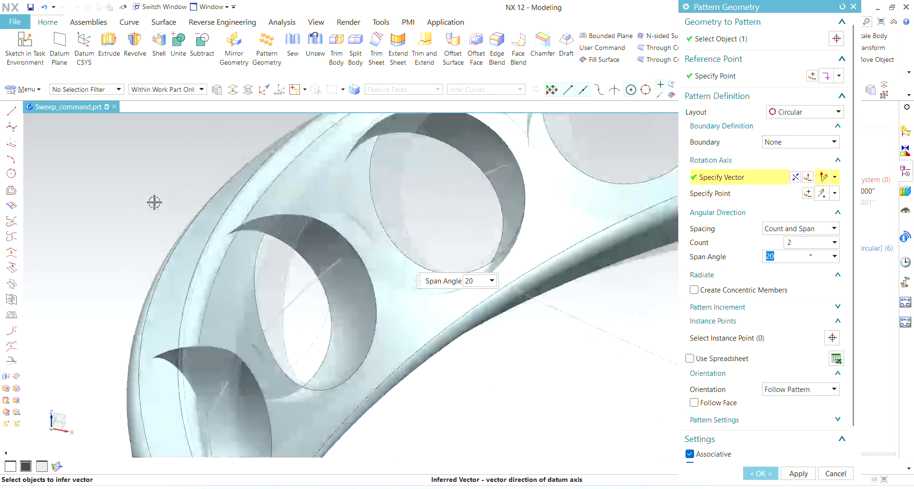
Step: Try a span angle of 60° for the ring pattern and check the hole overlap
{"action": "scroll", "coordinate": [163, 217], "scroll_direction": "down", "scroll_amount": 4}
{"action": "middle_click_drag", "start_coordinate": [190, 249], "coordinate": [209, 228]}
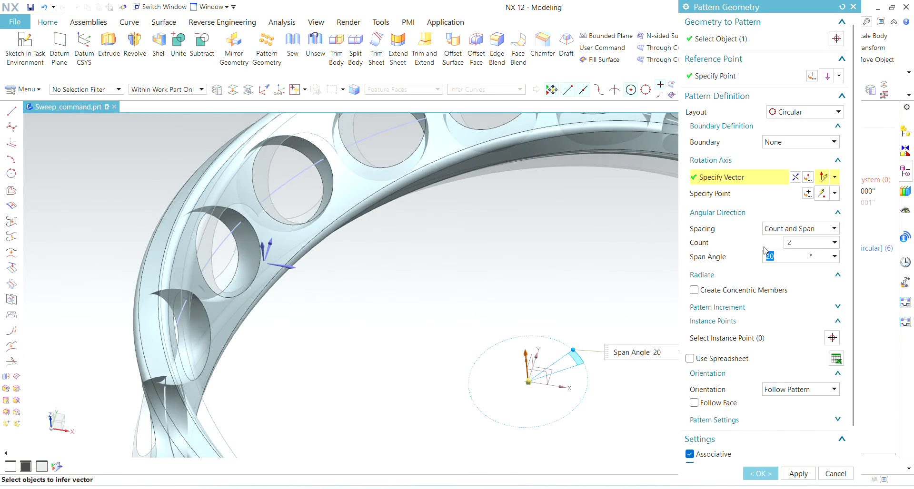
{"action": "type", "text": "60"}
{"action": "key", "text": "Return"}
{"action": "scroll", "coordinate": [301, 268], "scroll_direction": "down", "scroll_amount": 3}
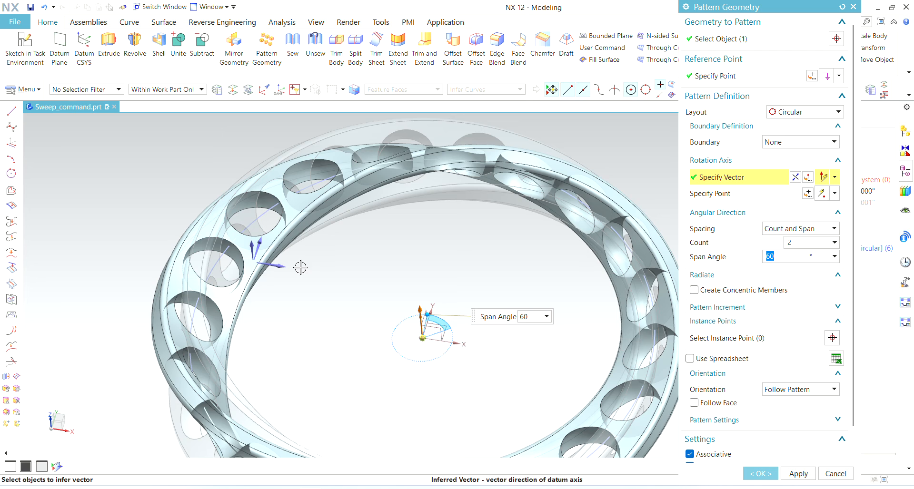
{"action": "middle_click_drag", "start_coordinate": [301, 267], "coordinate": [295, 290]}
{"action": "scroll", "coordinate": [294, 291], "scroll_direction": "down", "scroll_amount": 2}
{"action": "scroll", "coordinate": [314, 179], "scroll_direction": "up", "scroll_amount": 4}
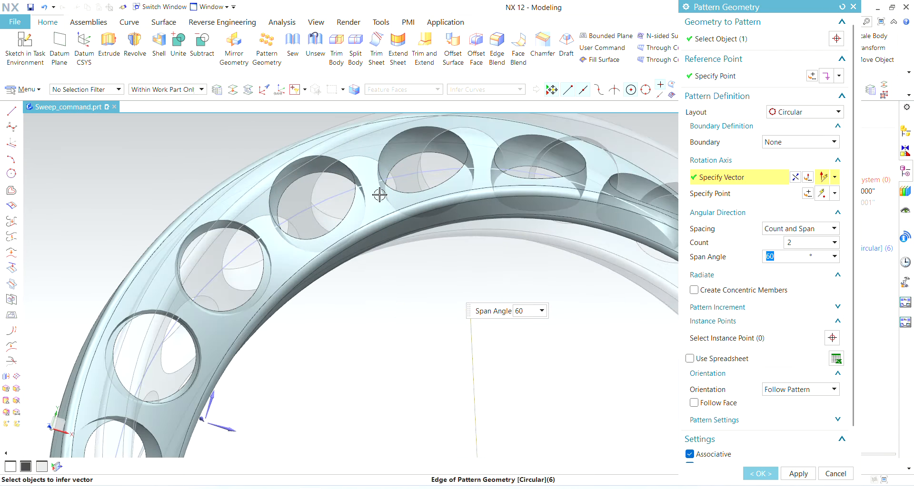
Step: Set the ring pattern's span angle to 63° and create the pattern
{"action": "type", "text": "65"}
{"action": "key", "text": "Return"}
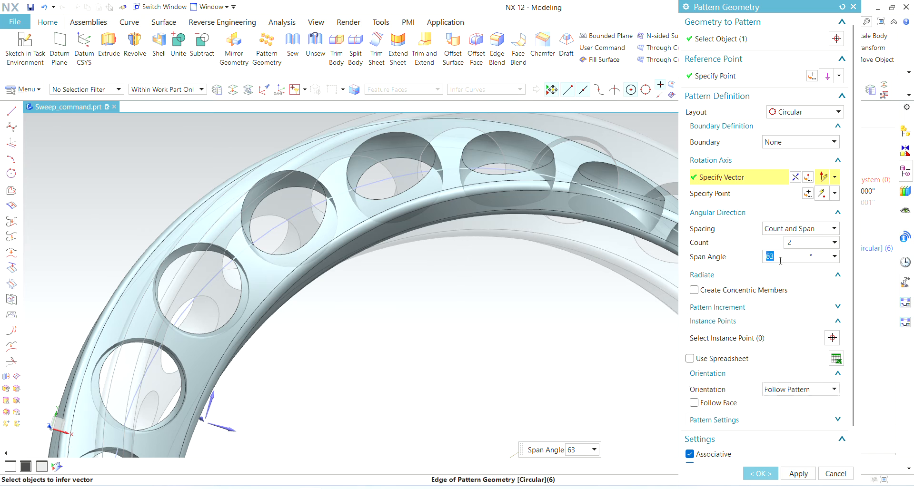
{"action": "left_click", "coordinate": [758, 472]}
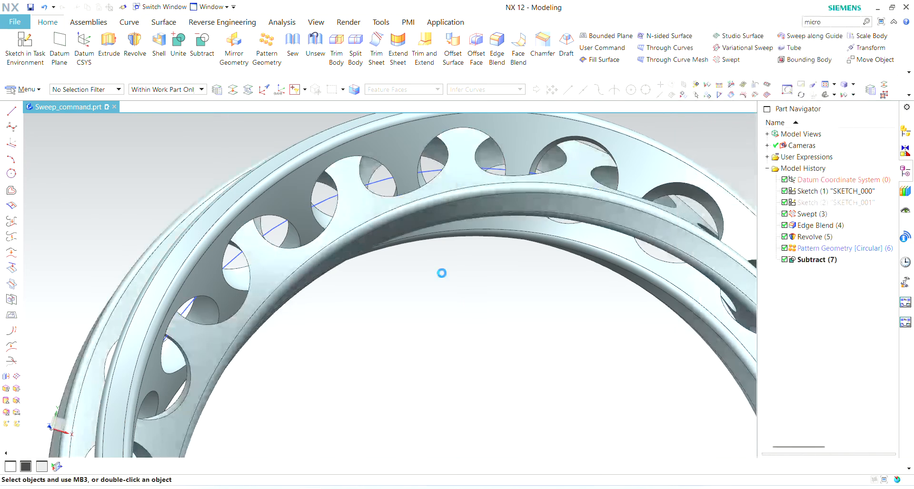
Step: Change the patterned ring copy's display colour to bright blue
{"action": "scroll", "coordinate": [414, 311], "scroll_direction": "down", "scroll_amount": 5}
{"action": "mouse_move", "coordinate": [413, 311]}
{"action": "middle_mouse_down"}
{"action": "mouse_move", "coordinate": [414, 253]}
{"action": "mouse_move", "coordinate": [429, 303]}
{"action": "middle_mouse_up"}
{"action": "key", "text": "ctrl+j"}
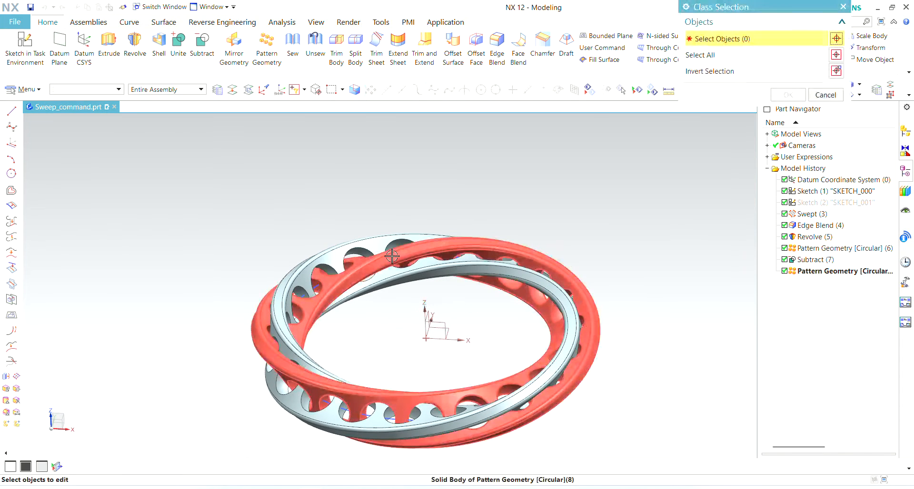
{"action": "left_click", "coordinate": [394, 258]}
{"action": "middle_click", "coordinate": [395, 258]}
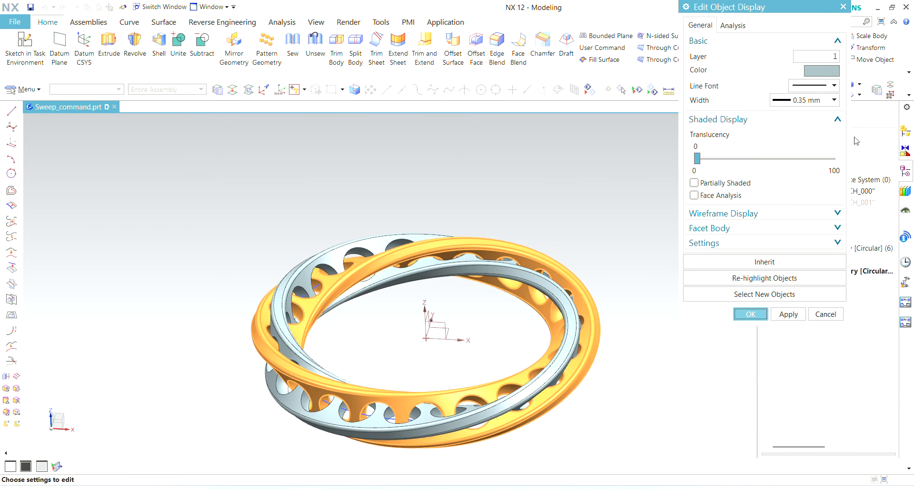
{"action": "left_click", "coordinate": [821, 71]}
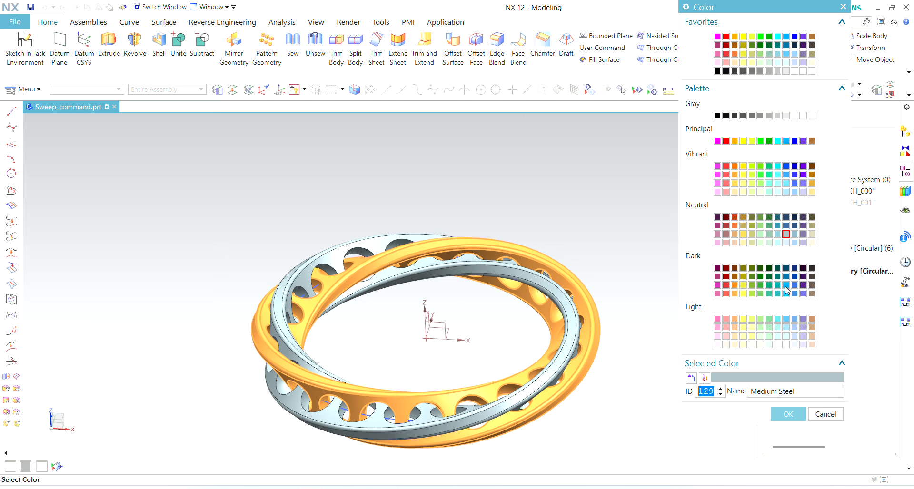
{"action": "left_click", "coordinate": [786, 285]}
{"action": "left_click", "coordinate": [788, 414]}
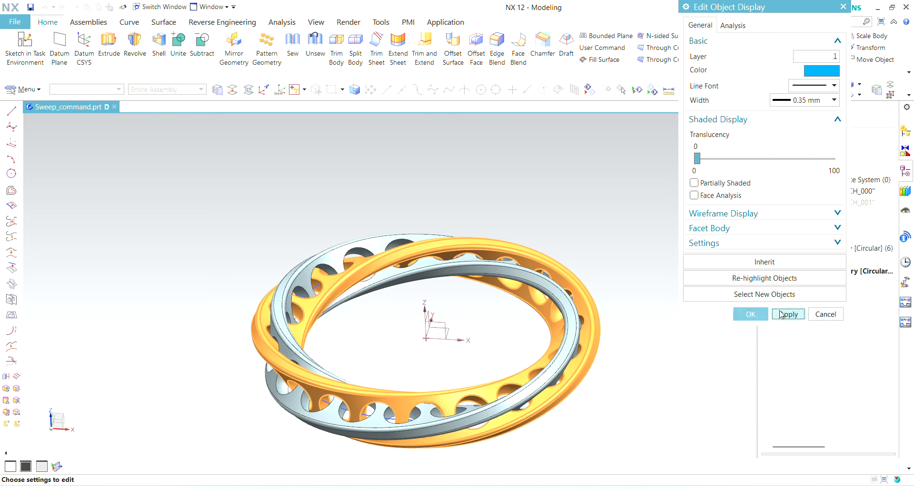
{"action": "left_click", "coordinate": [781, 314]}
Step: Change the original perforated ring's display colour to Lime
{"action": "key", "text": "ctrl+j"}
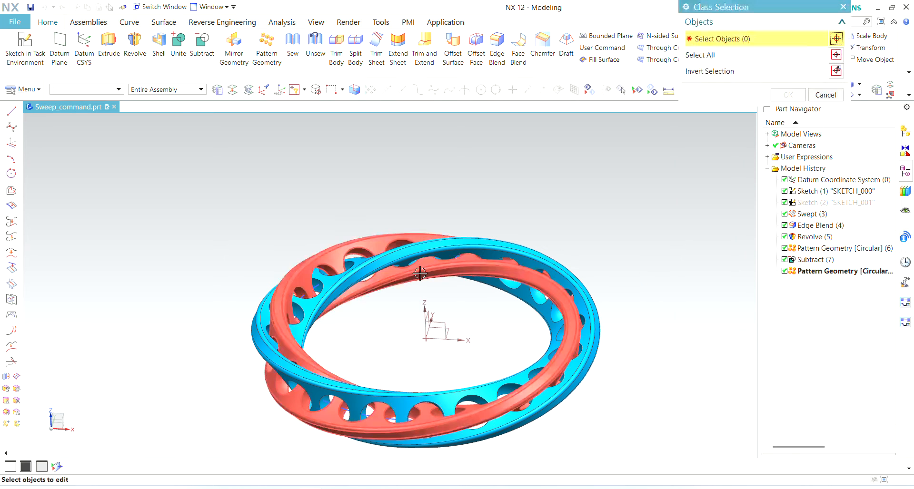
{"action": "left_click", "coordinate": [420, 273]}
{"action": "middle_click", "coordinate": [420, 273]}
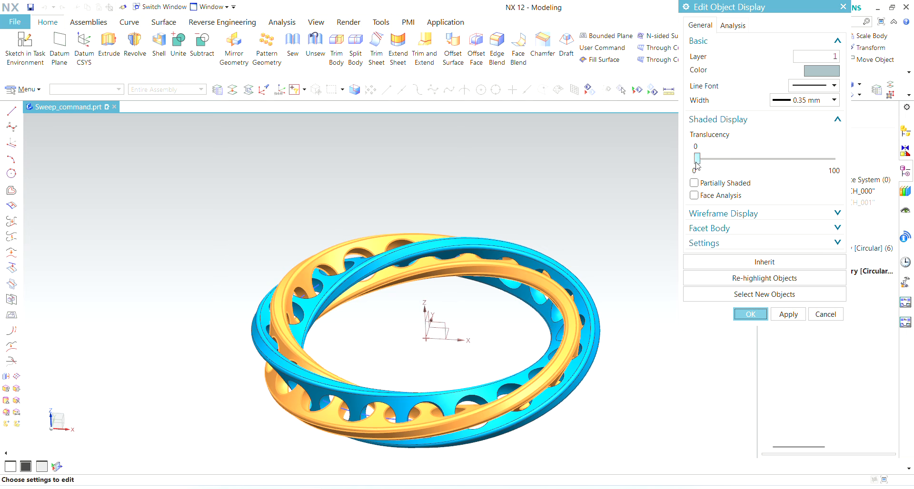
{"action": "left_click", "coordinate": [831, 72]}
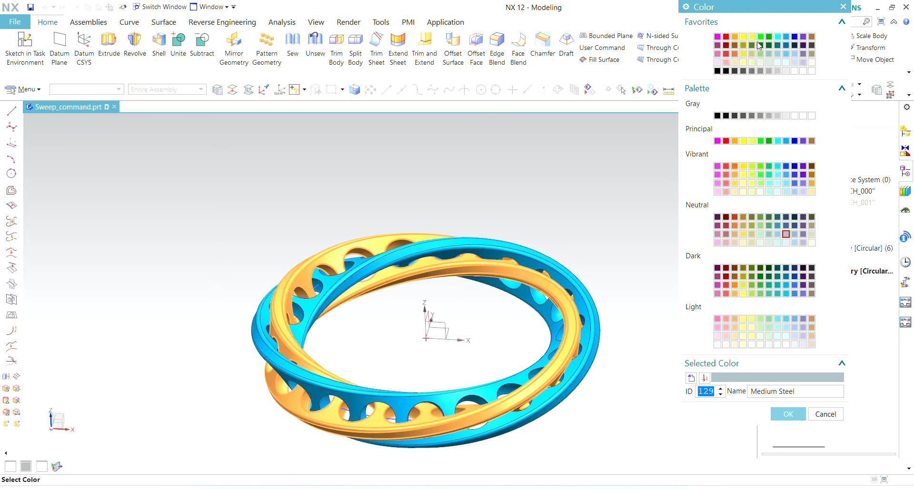
{"action": "left_click", "coordinate": [752, 37]}
{"action": "left_click", "coordinate": [760, 37]}
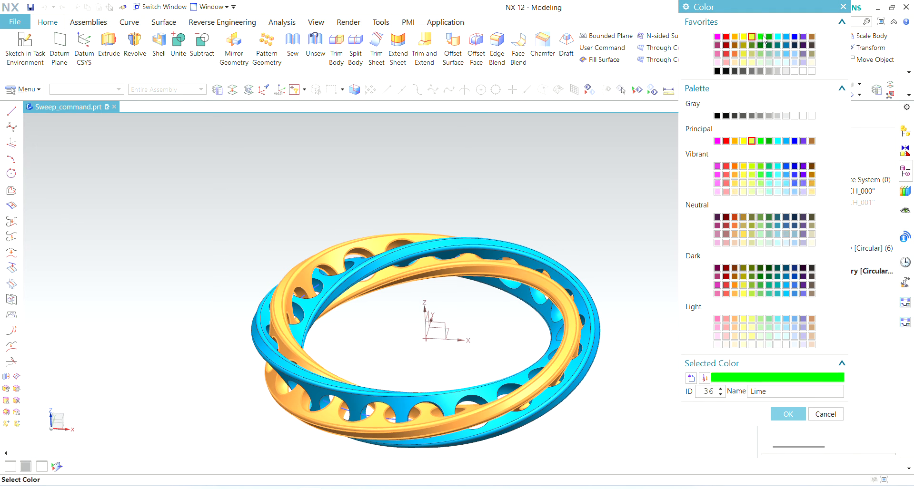
{"action": "left_click", "coordinate": [788, 414]}
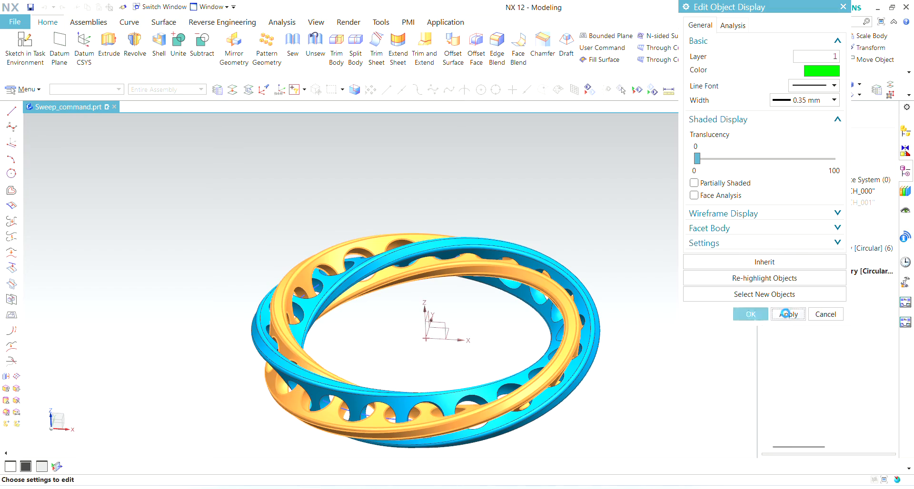
{"action": "left_click", "coordinate": [750, 314]}
Step: Examine the two interlaced coloured rings from the side and up close
{"action": "scroll", "coordinate": [656, 359], "scroll_direction": "down", "scroll_amount": 2}
{"action": "scroll", "coordinate": [647, 359], "scroll_direction": "up", "scroll_amount": 6}
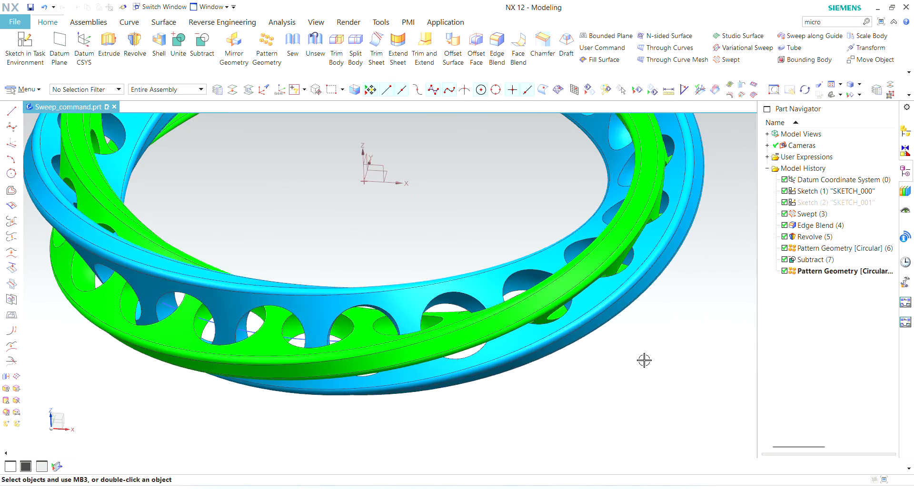
{"action": "middle_click_drag", "start_coordinate": [644, 360], "coordinate": [649, 379]}
{"action": "scroll", "coordinate": [457, 285], "scroll_direction": "down", "scroll_amount": 4}
{"action": "middle_click_drag", "start_coordinate": [456, 286], "coordinate": [486, 110]}
{"action": "right_click", "coordinate": [668, 290]}
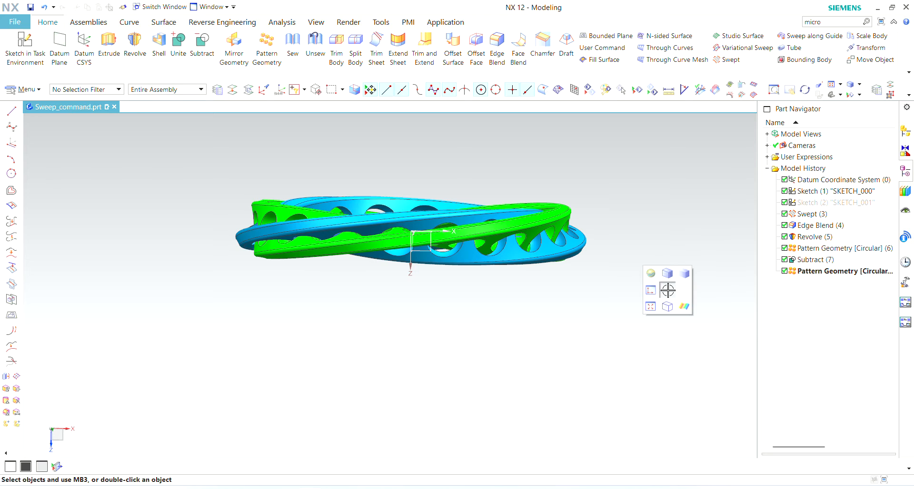
{"action": "right_click_drag", "start_coordinate": [668, 290], "coordinate": [647, 290]}
{"action": "scroll", "coordinate": [598, 331], "scroll_direction": "down", "scroll_amount": 2}
{"action": "scroll", "coordinate": [606, 252], "scroll_direction": "up", "scroll_amount": 6}
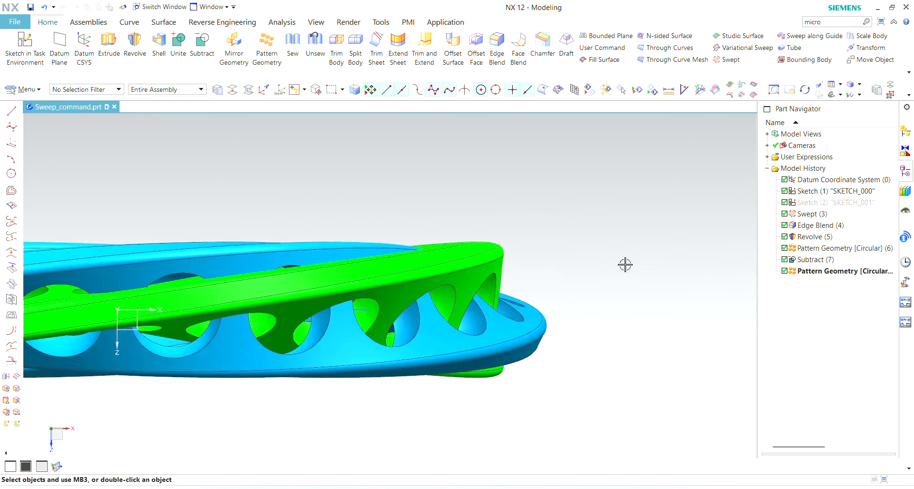
Step: Hide the datum coordinate system
{"action": "left_click", "coordinate": [115, 345]}
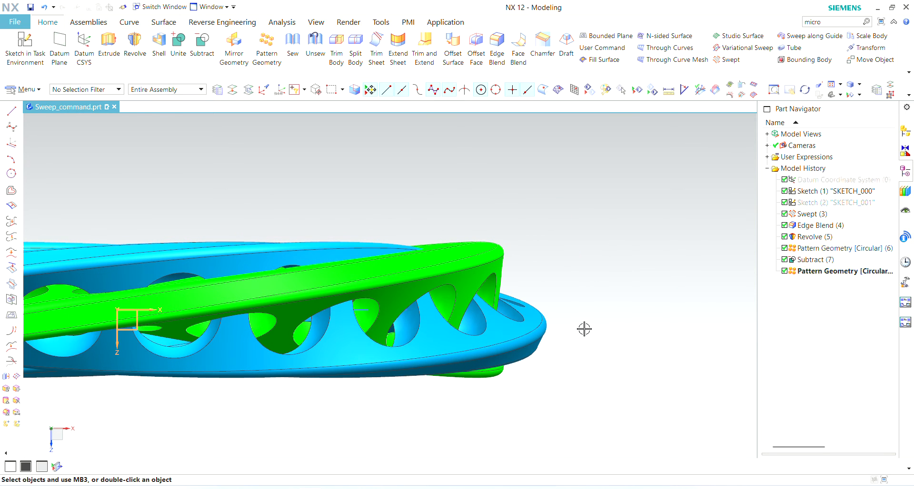
{"action": "scroll", "coordinate": [583, 329], "scroll_direction": "down", "scroll_amount": 3}
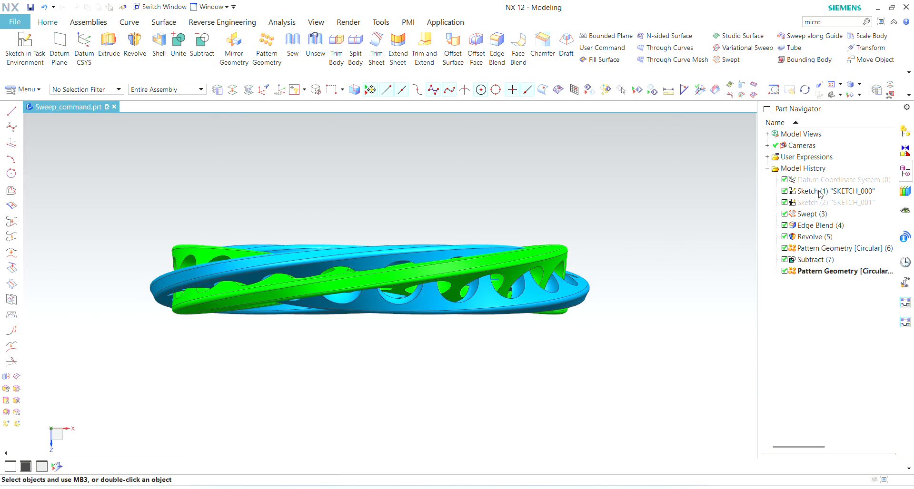
Step: Edit the guide sketch SKETCH_000, set the circle's diameter to 325 mm and finish the sketch
{"action": "middle_click_drag", "start_coordinate": [647, 245], "coordinate": [726, 251]}
{"action": "left_click", "coordinate": [801, 191]}
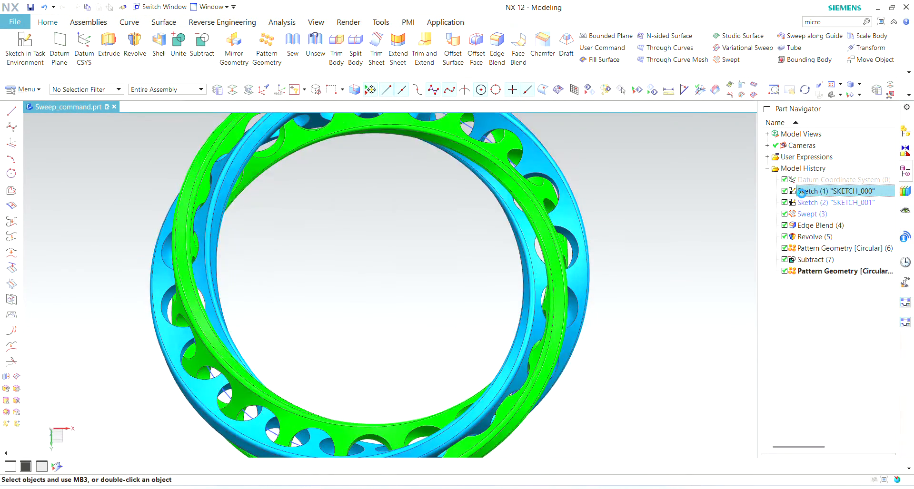
{"action": "double_click", "coordinate": [801, 192]}
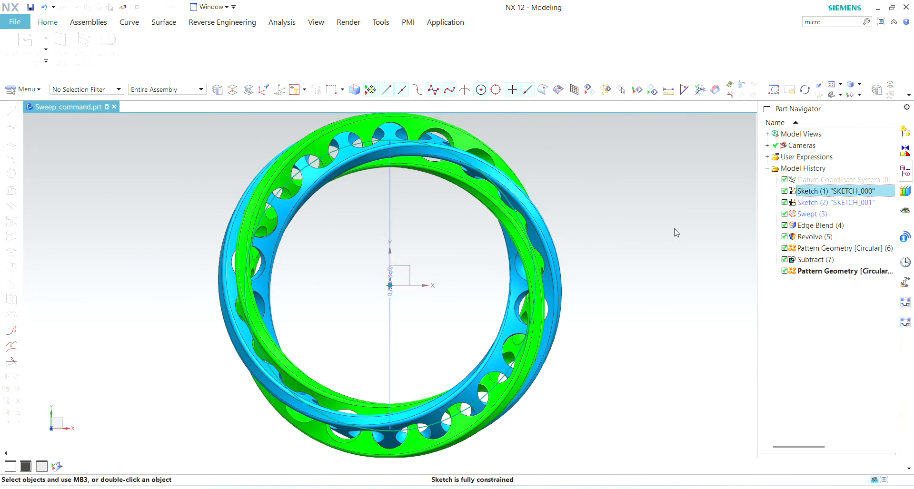
{"action": "double_click", "coordinate": [390, 202]}
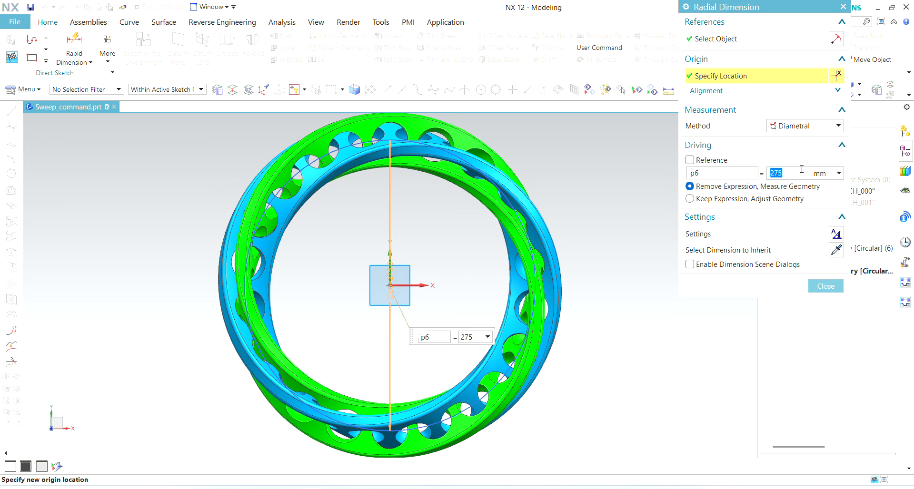
{"action": "type", "text": "325"}
{"action": "key", "text": "Return"}
{"action": "left_click", "coordinate": [827, 288]}
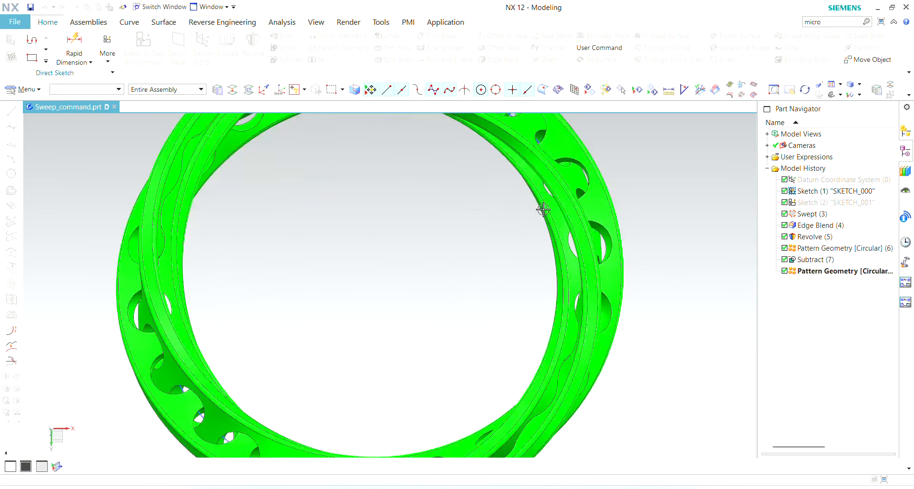
Step: Change the patterned ring copy's display colour to Medium Teal
{"action": "middle_click_drag", "start_coordinate": [501, 259], "coordinate": [520, 288]}
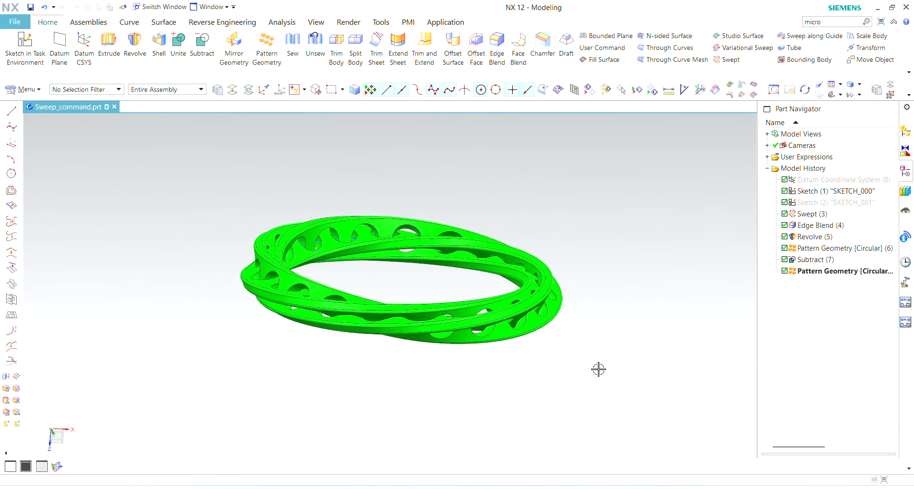
{"action": "key", "text": "ctrl+j"}
{"action": "left_click", "coordinate": [551, 334]}
{"action": "left_click", "coordinate": [786, 94]}
{"action": "left_click", "coordinate": [808, 73]}
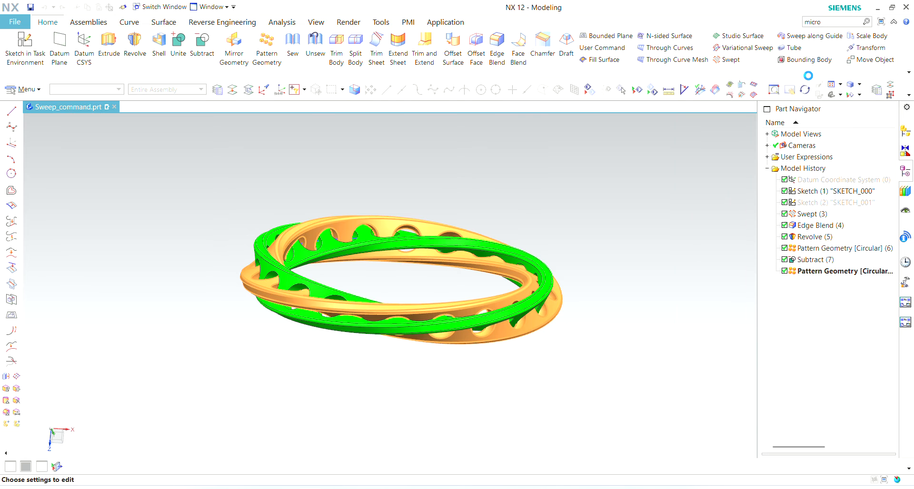
{"action": "left_click", "coordinate": [777, 285]}
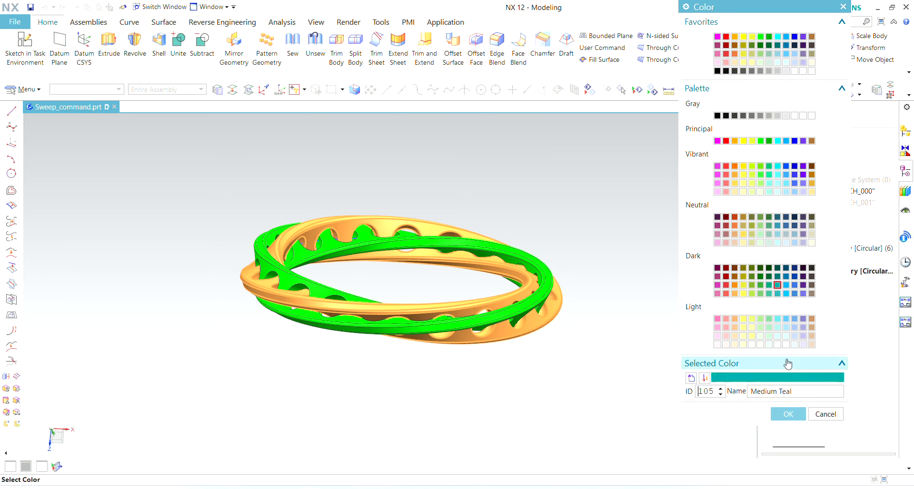
{"action": "left_click", "coordinate": [788, 414]}
{"action": "left_click", "coordinate": [793, 313]}
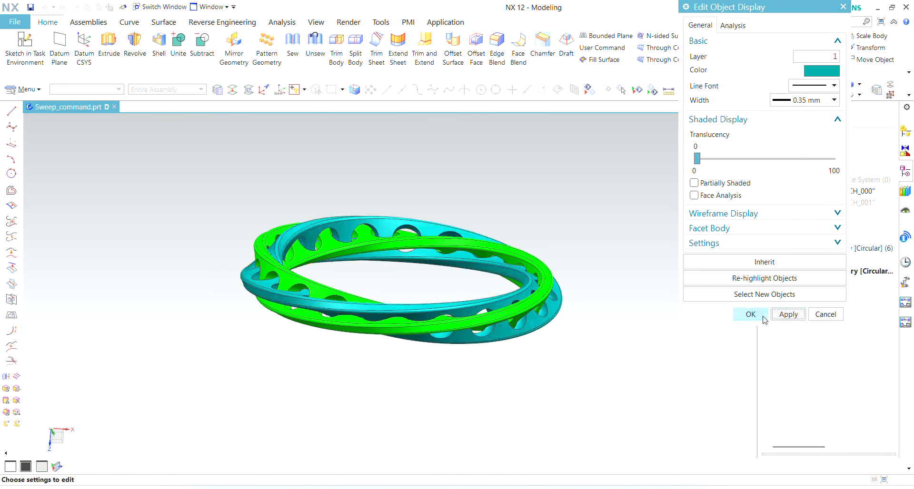
{"action": "left_click", "coordinate": [750, 314]}
Step: Inspect the rings' holes up close and make the Subtract feature the current feature
{"action": "middle_click_drag", "start_coordinate": [610, 263], "coordinate": [598, 307]}
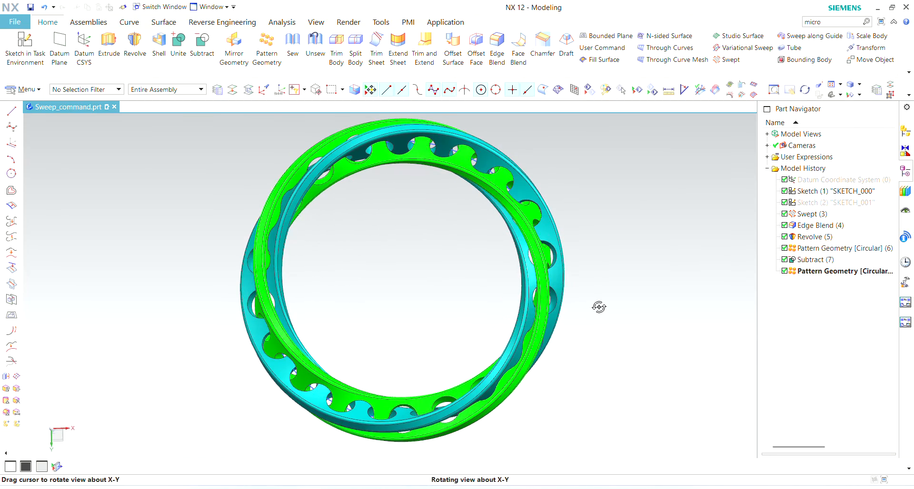
{"action": "scroll", "coordinate": [460, 152], "scroll_direction": "up", "scroll_amount": 8}
{"action": "scroll", "coordinate": [471, 258], "scroll_direction": "down", "scroll_amount": 3}
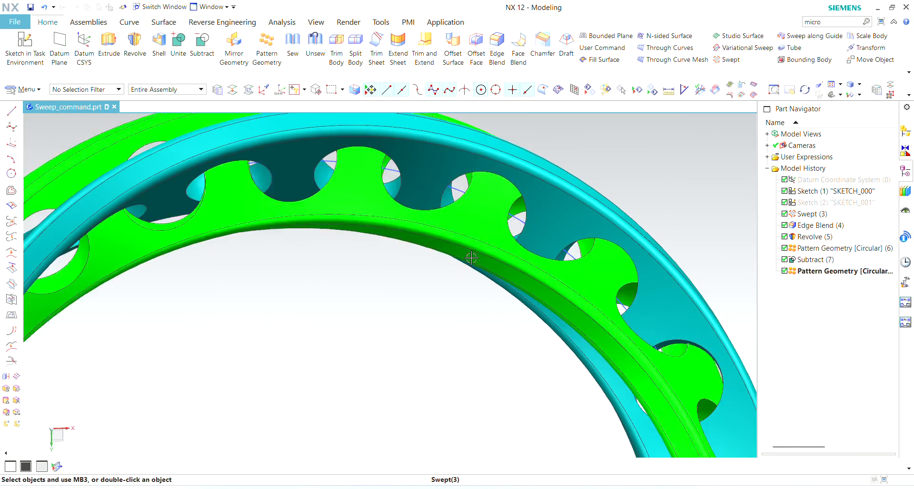
{"action": "mouse_move", "coordinate": [557, 227]}
{"action": "middle_mouse_down"}
{"action": "mouse_move", "coordinate": [559, 205]}
{"action": "mouse_move", "coordinate": [561, 217]}
{"action": "middle_mouse_up"}
{"action": "right_click", "coordinate": [810, 266]}
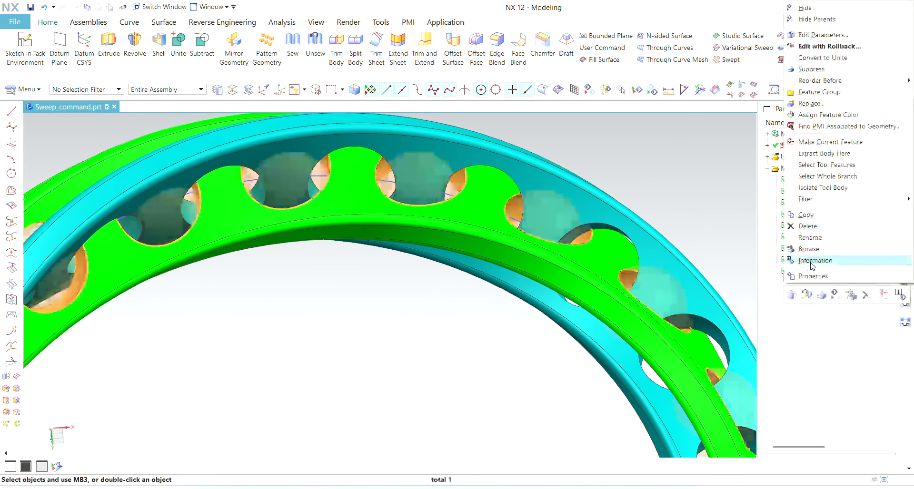
{"action": "left_click", "coordinate": [821, 150]}
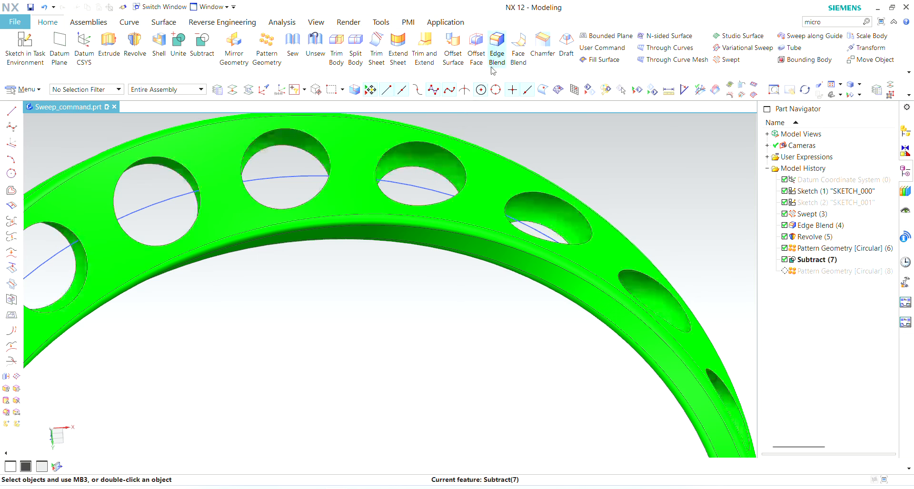
Step: Start an Edge Blend with G1 (Tangent) continuity and 3 mm radius, and pick both rims of the first holes along the ring's arc
{"action": "left_click", "coordinate": [496, 48]}
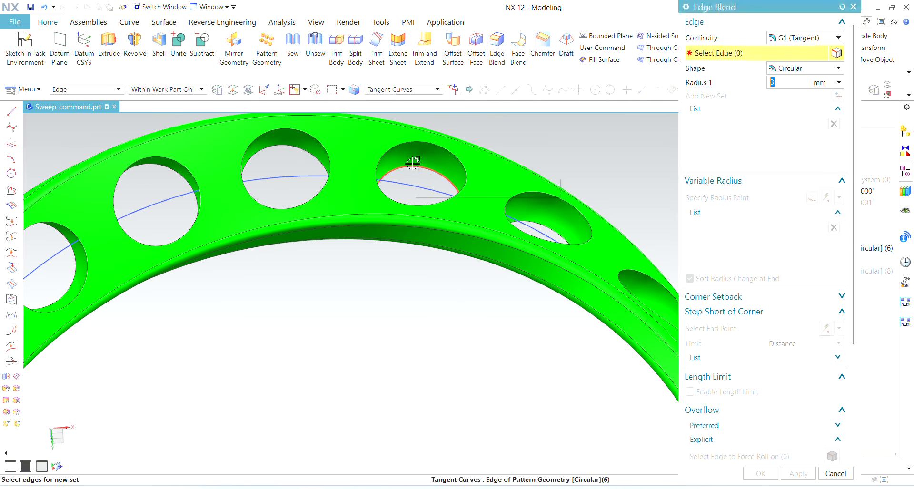
{"action": "left_click", "coordinate": [402, 145]}
{"action": "left_click", "coordinate": [403, 146]}
{"action": "left_click", "coordinate": [291, 140]}
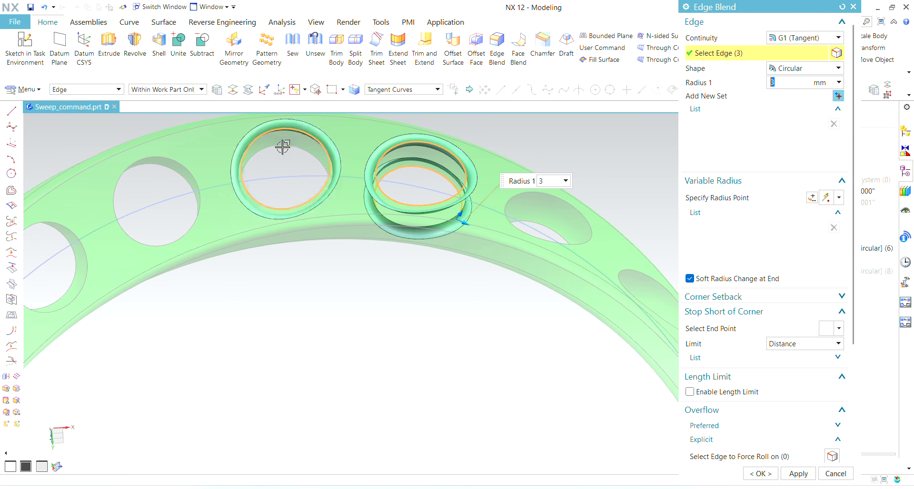
{"action": "left_click", "coordinate": [241, 156]}
{"action": "left_click", "coordinate": [181, 160]}
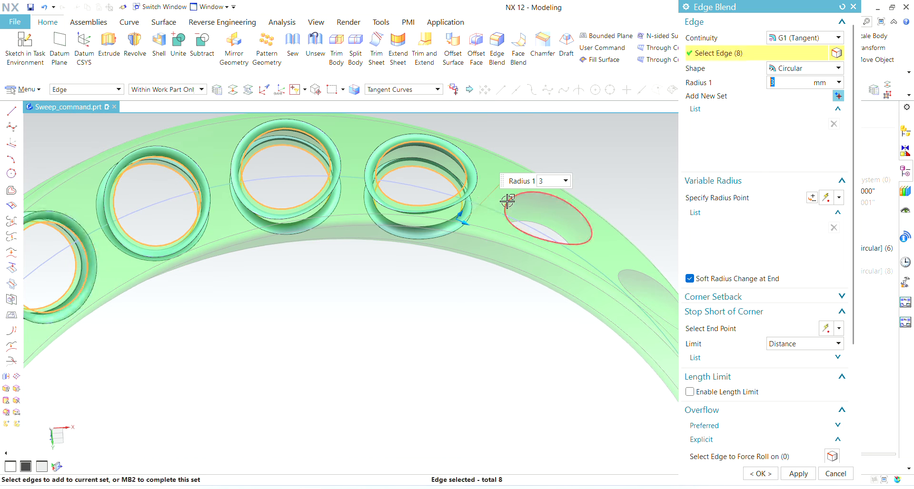
{"action": "left_click", "coordinate": [539, 227]}
{"action": "scroll", "coordinate": [554, 222], "scroll_direction": "down", "scroll_amount": 3}
{"action": "scroll", "coordinate": [522, 239], "scroll_direction": "up", "scroll_amount": 5}
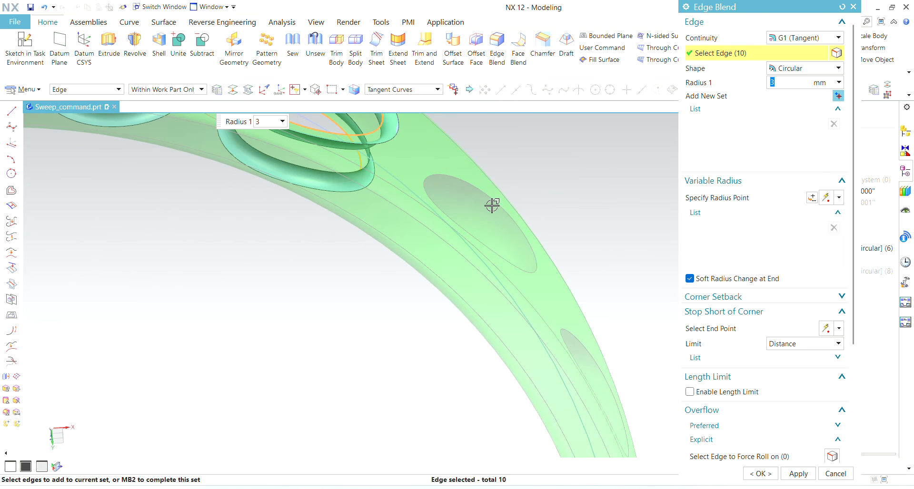
{"action": "left_click", "coordinate": [492, 196]}
{"action": "scroll", "coordinate": [475, 259], "scroll_direction": "down", "scroll_amount": 3}
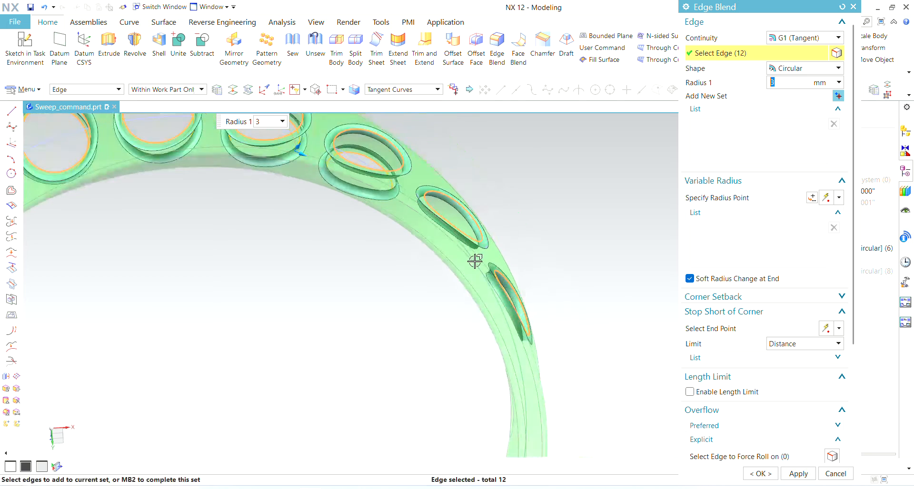
Step: Add the front and back rims of the holes around the ring's twisting side to the 3 mm blend
{"action": "middle_click_drag", "start_coordinate": [475, 259], "coordinate": [471, 229]}
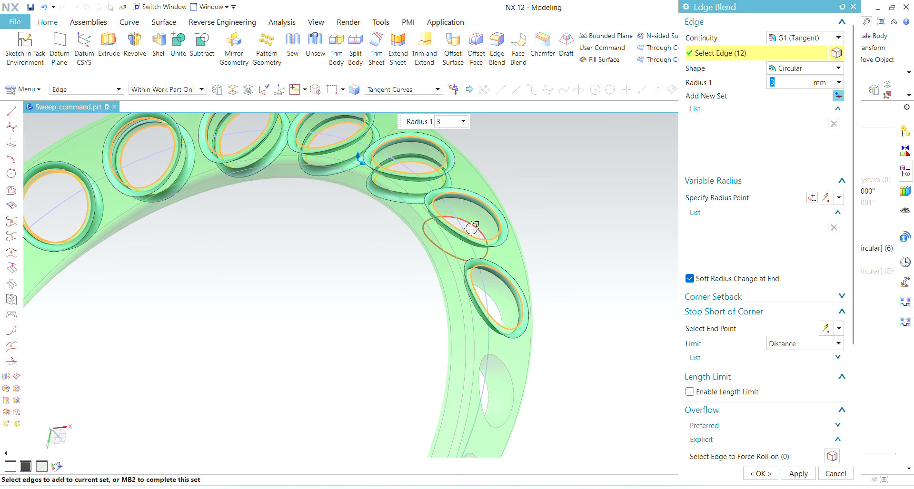
{"action": "left_click", "coordinate": [486, 283]}
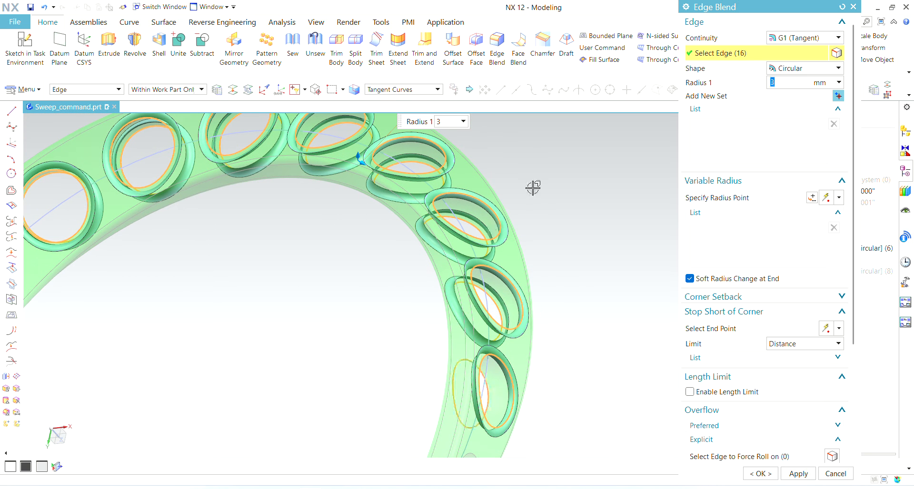
{"action": "scroll", "coordinate": [533, 188], "scroll_direction": "down", "scroll_amount": 2}
{"action": "scroll", "coordinate": [457, 410], "scroll_direction": "up", "scroll_amount": 4}
{"action": "middle_click_drag", "start_coordinate": [457, 410], "coordinate": [466, 314]}
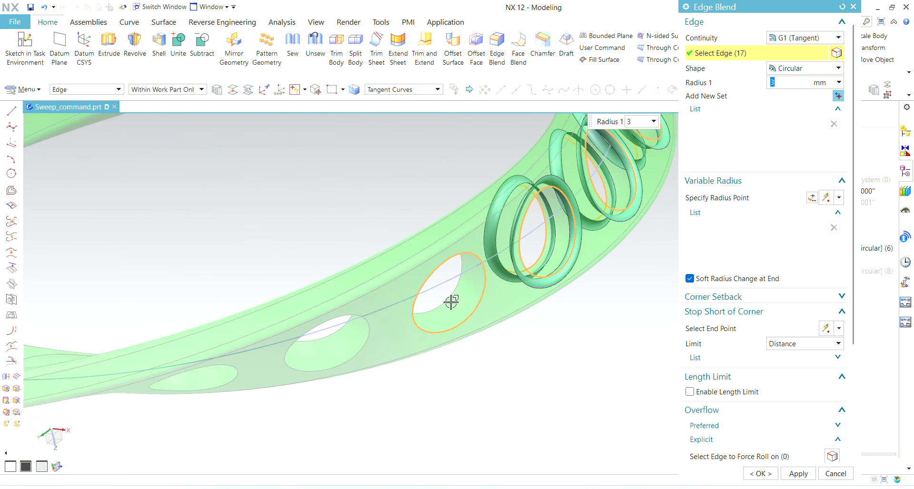
{"action": "left_click", "coordinate": [451, 302]}
{"action": "left_click", "coordinate": [328, 339]}
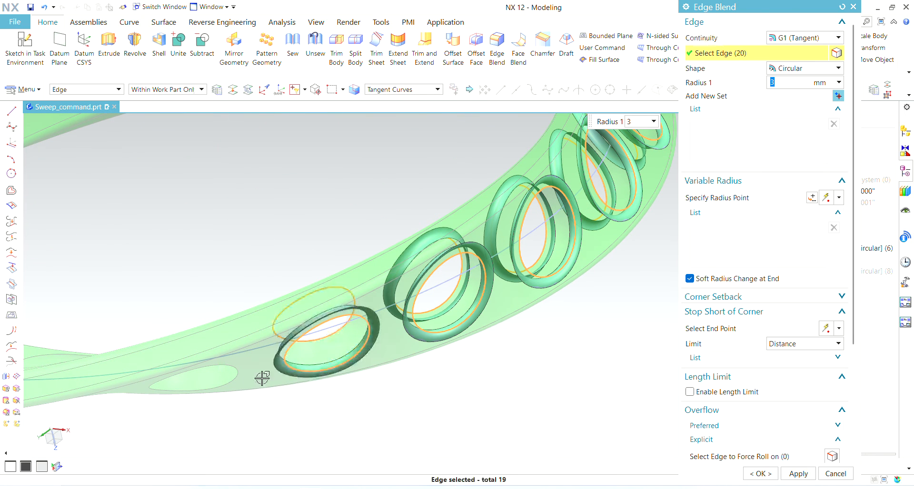
{"action": "scroll", "coordinate": [538, 301], "scroll_direction": "down", "scroll_amount": 4}
{"action": "middle_click_drag", "start_coordinate": [319, 346], "coordinate": [359, 384]}
{"action": "scroll", "coordinate": [367, 381], "scroll_direction": "up", "scroll_amount": 5}
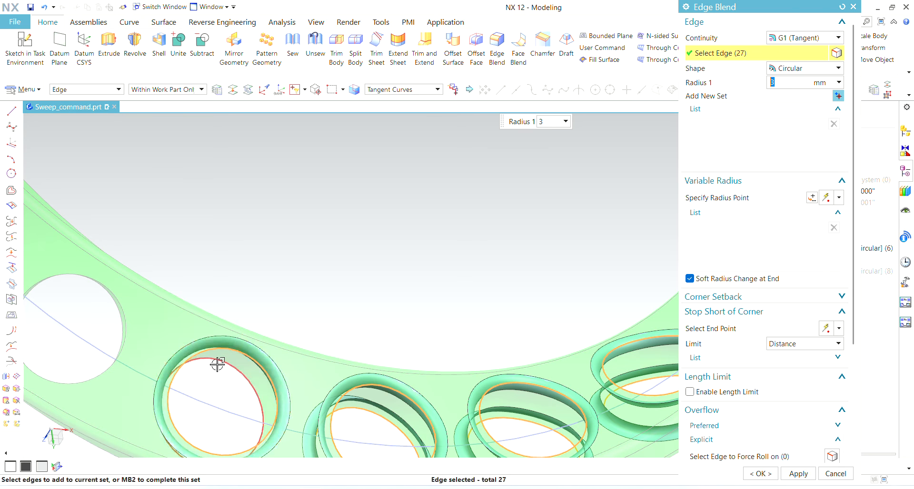
Step: Add both rims of the next three unblended holes along the ring's far arc to the blend set
{"action": "left_click", "coordinate": [112, 308]}
{"action": "scroll", "coordinate": [396, 286], "scroll_direction": "down", "scroll_amount": 4}
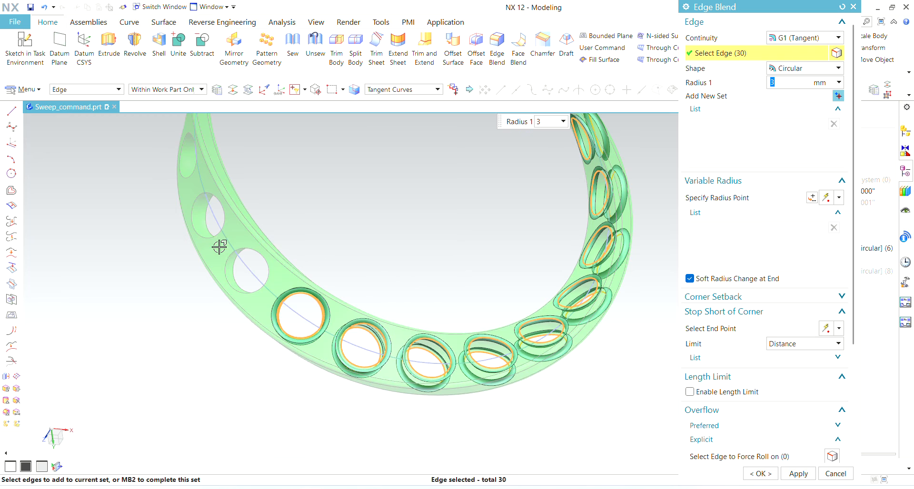
{"action": "scroll", "coordinate": [220, 246], "scroll_direction": "up", "scroll_amount": 3}
{"action": "left_click", "coordinate": [239, 273]}
{"action": "left_click", "coordinate": [246, 279]}
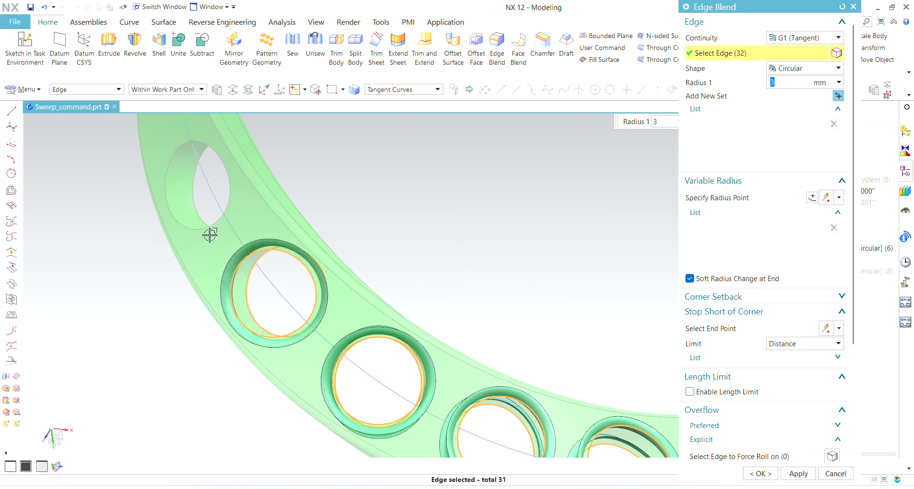
{"action": "left_click", "coordinate": [197, 214]}
{"action": "left_click", "coordinate": [192, 214]}
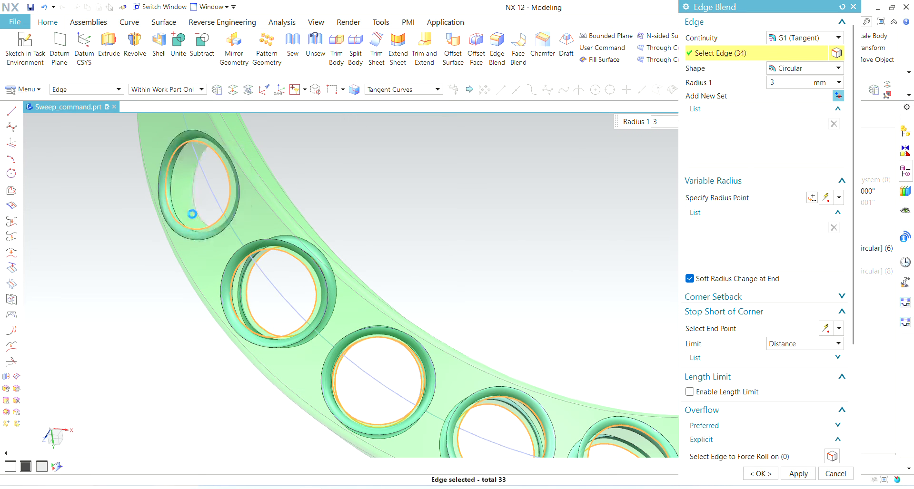
Step: Add the remaining hole rims so the set covers all 40 edges, and create the 3 mm edge blend
{"action": "scroll", "coordinate": [194, 272], "scroll_direction": "down", "scroll_amount": 4}
{"action": "scroll", "coordinate": [200, 251], "scroll_direction": "up", "scroll_amount": 5}
{"action": "middle_click_drag", "start_coordinate": [200, 251], "coordinate": [292, 243]}
{"action": "left_click", "coordinate": [302, 243]}
{"action": "left_click", "coordinate": [276, 239]}
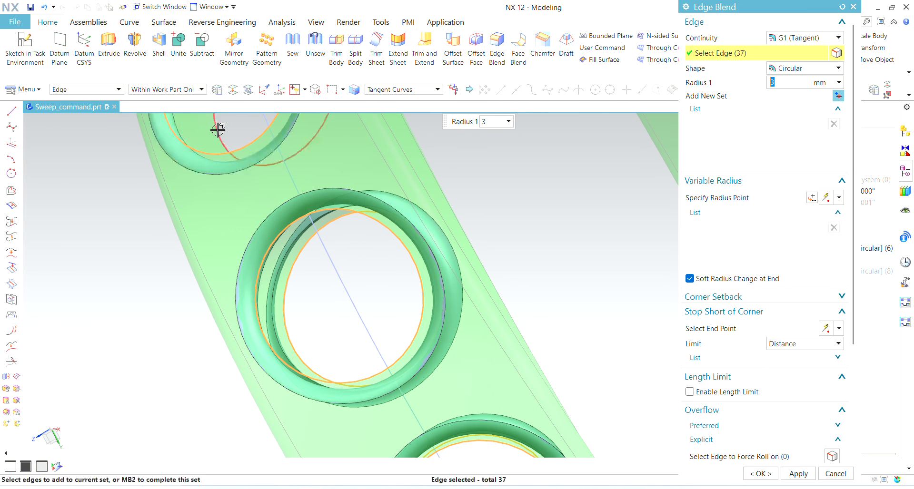
{"action": "scroll", "coordinate": [262, 245], "scroll_direction": "down", "scroll_amount": 3}
{"action": "middle_click_drag", "start_coordinate": [250, 309], "coordinate": [245, 169]}
{"action": "scroll", "coordinate": [196, 292], "scroll_direction": "up", "scroll_amount": 3}
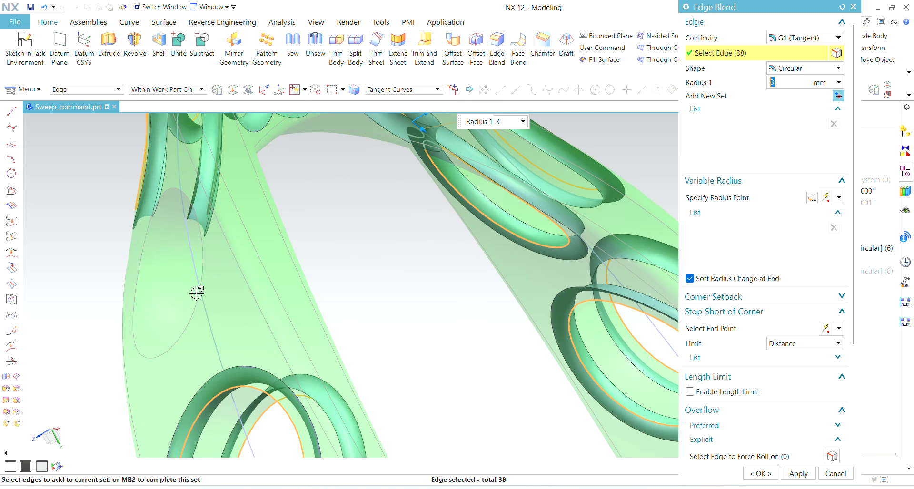
{"action": "middle_click_drag", "start_coordinate": [212, 283], "coordinate": [226, 279]}
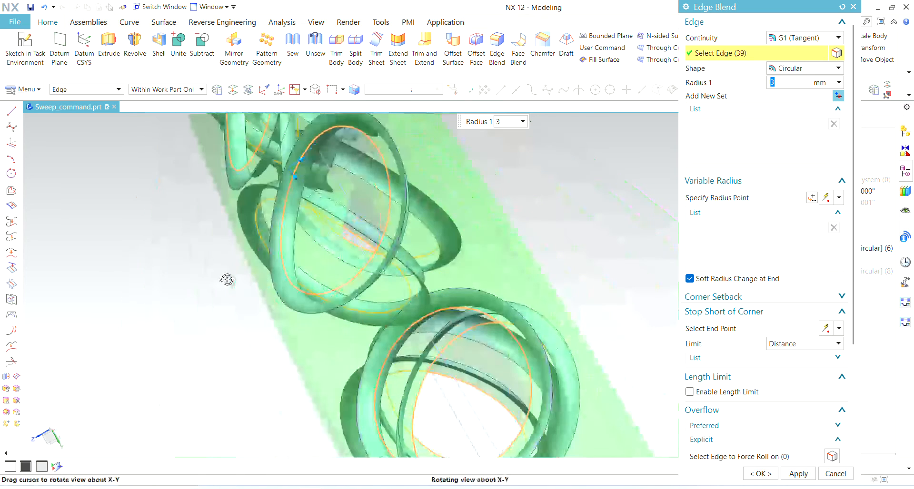
{"action": "left_click", "coordinate": [341, 254]}
{"action": "scroll", "coordinate": [316, 240], "scroll_direction": "down", "scroll_amount": 3}
{"action": "middle_click_drag", "start_coordinate": [316, 240], "coordinate": [589, 372]}
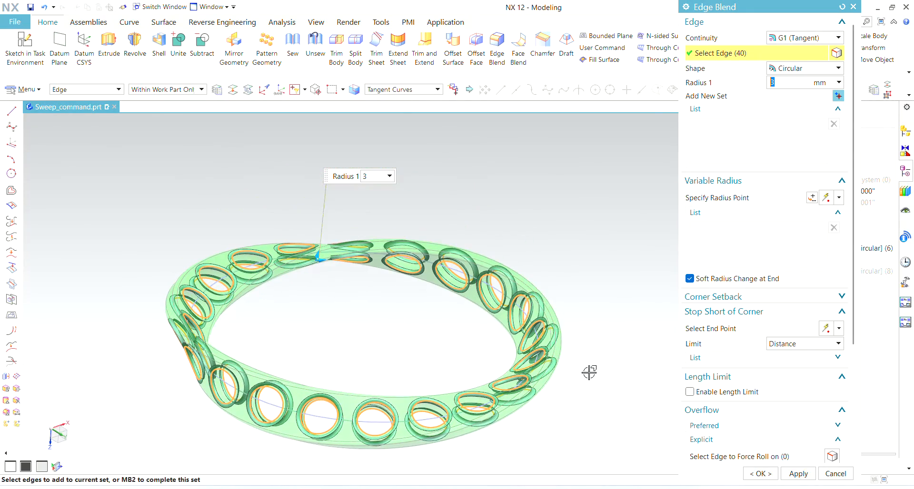
{"action": "left_click", "coordinate": [769, 475]}
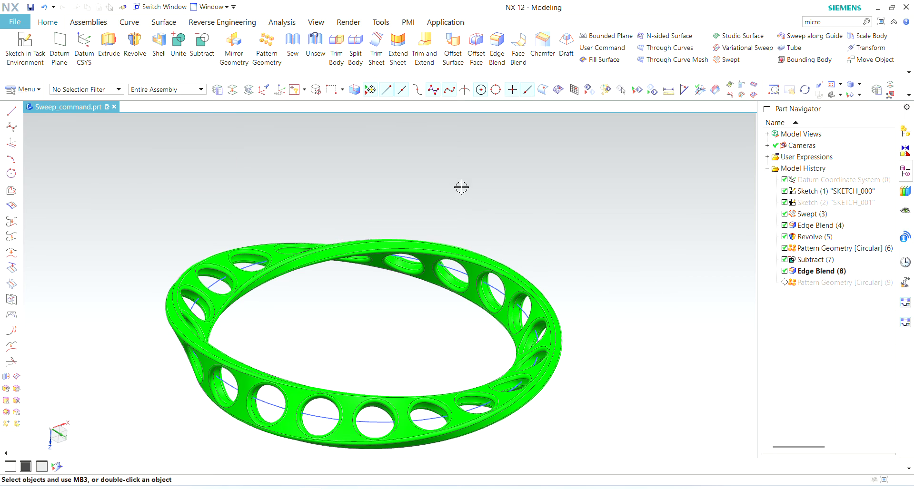
Step: Make the final Pattern Geometry [Circular] feature the current feature and hide the guide sketch SKETCH_000
{"action": "middle_click_drag", "start_coordinate": [461, 185], "coordinate": [557, 304]}
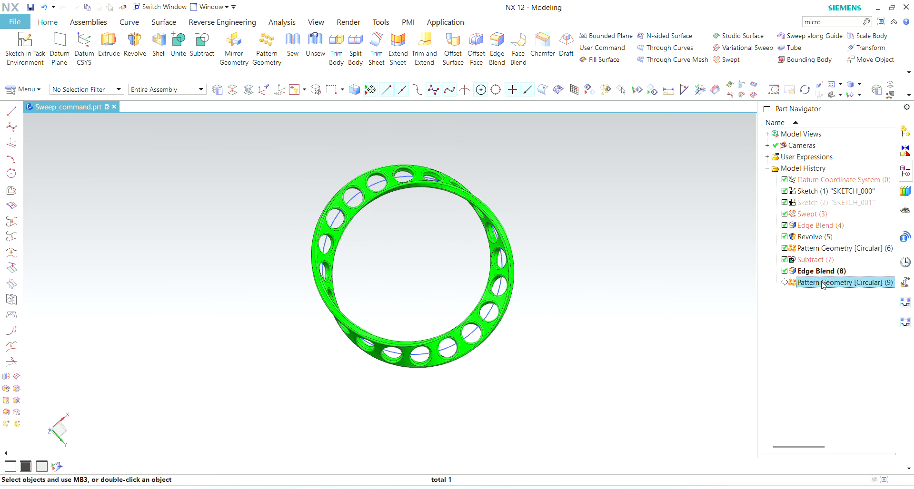
{"action": "right_click", "coordinate": [822, 283]}
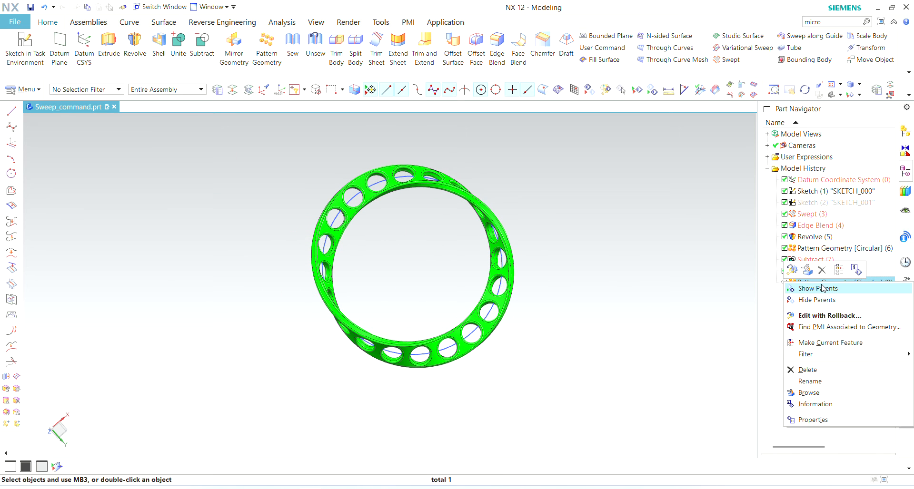
{"action": "left_click", "coordinate": [818, 344]}
{"action": "scroll", "coordinate": [428, 163], "scroll_direction": "up", "scroll_amount": 5}
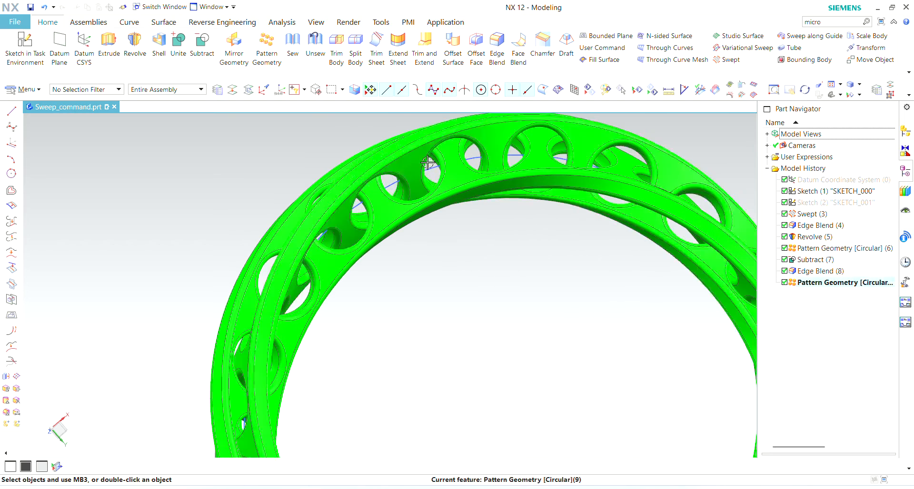
{"action": "right_click_drag", "start_coordinate": [431, 165], "coordinate": [430, 183]}
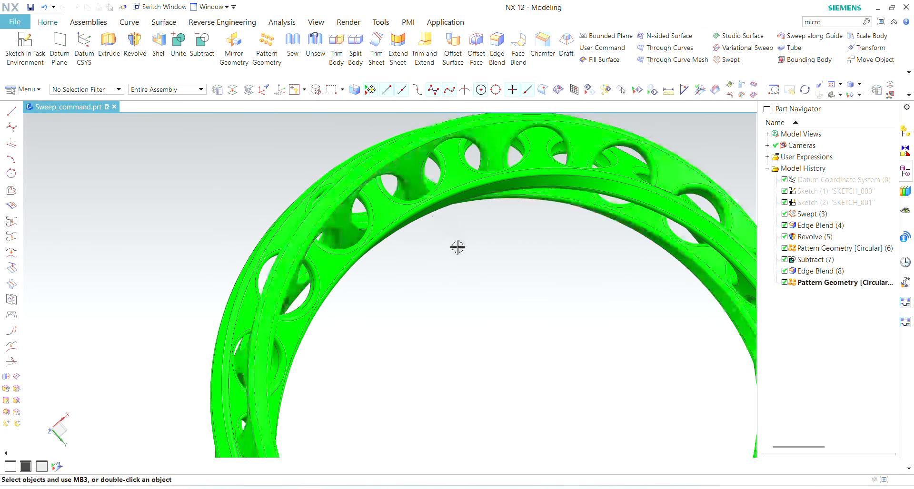
Step: Change the patterned ring copy's display colour from the palette to a bright light blue
{"action": "key", "text": "ctrl+j"}
{"action": "left_click", "coordinate": [367, 149]}
{"action": "middle_click", "coordinate": [367, 149]}
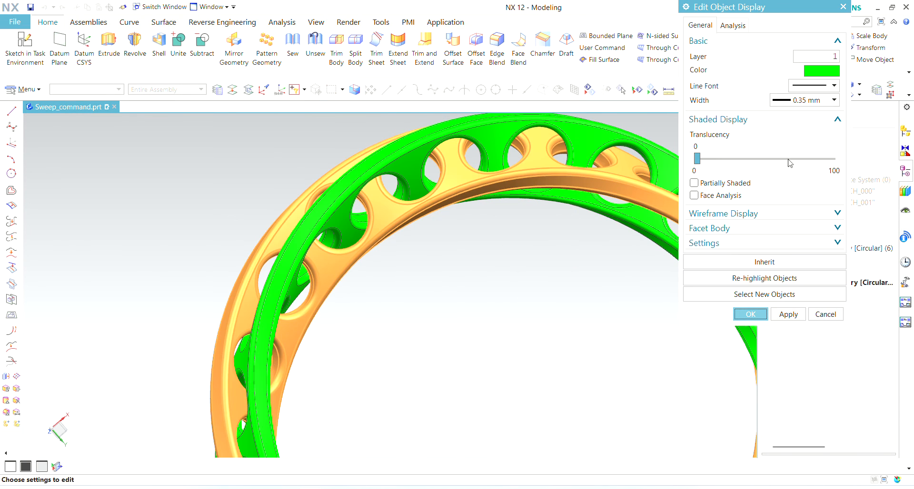
{"action": "left_click", "coordinate": [829, 72]}
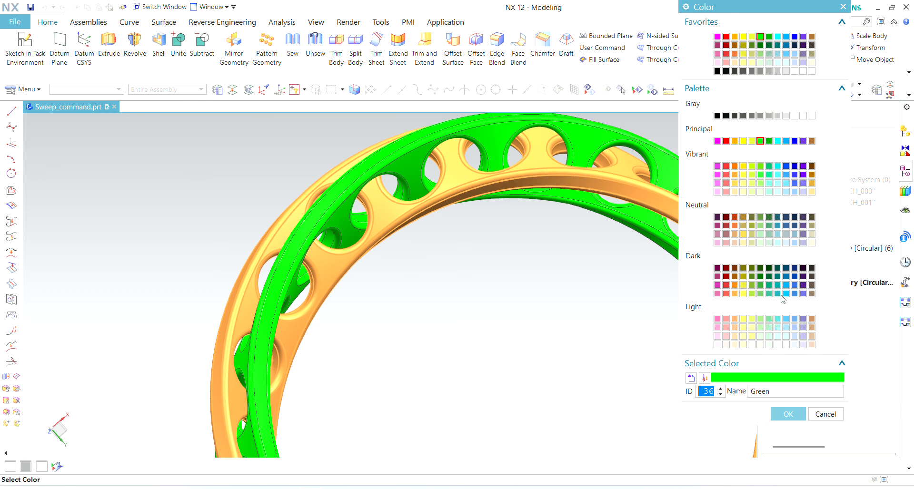
{"action": "left_click", "coordinate": [783, 414]}
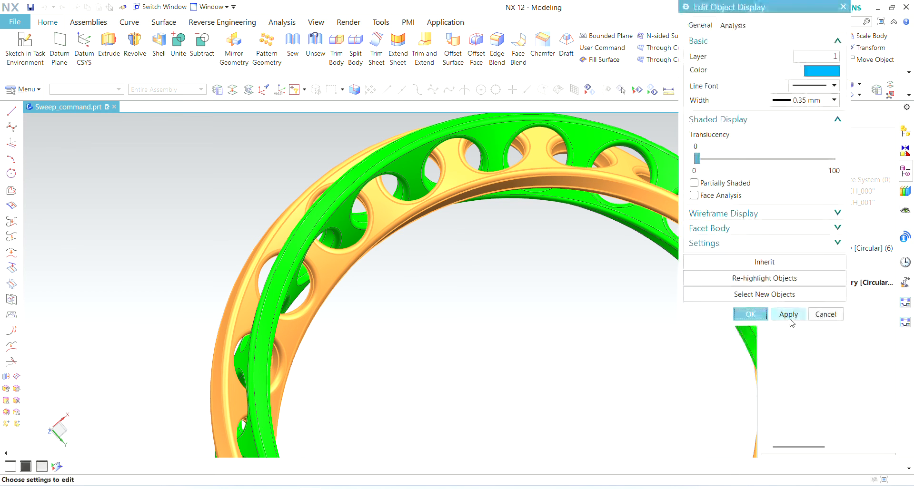
{"action": "left_click", "coordinate": [789, 316]}
{"action": "left_click", "coordinate": [754, 315]}
Step: Section the two rings with a plane set to Y and examine the cut profiles from several angles
{"action": "scroll", "coordinate": [362, 156], "scroll_direction": "down", "scroll_amount": 3}
{"action": "middle_click_drag", "start_coordinate": [361, 155], "coordinate": [451, 292]}
{"action": "key", "text": "ctrl+h"}
{"action": "scroll", "coordinate": [614, 264], "scroll_direction": "up", "scroll_amount": 6}
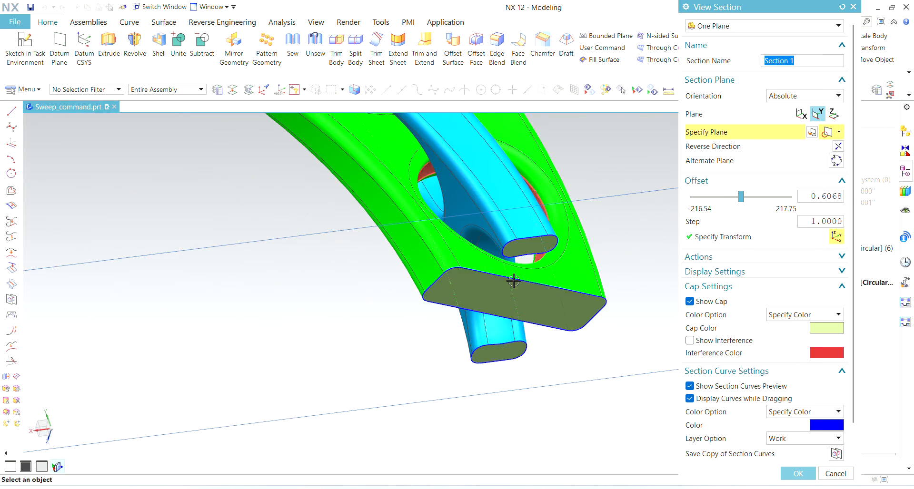
{"action": "middle_click_drag", "start_coordinate": [513, 280], "coordinate": [585, 316]}
{"action": "scroll", "coordinate": [295, 201], "scroll_direction": "up", "scroll_amount": 5}
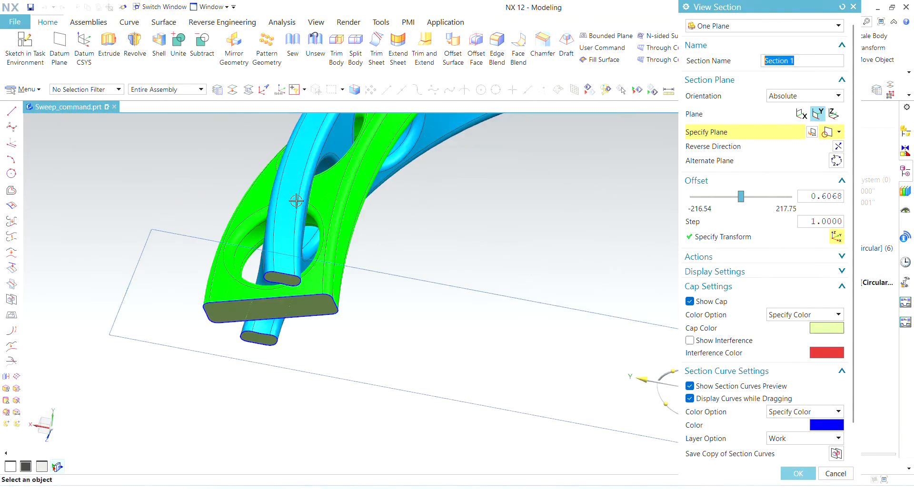
{"action": "scroll", "coordinate": [296, 201], "scroll_direction": "down", "scroll_amount": 4}
{"action": "middle_click_drag", "start_coordinate": [296, 201], "coordinate": [627, 393]}
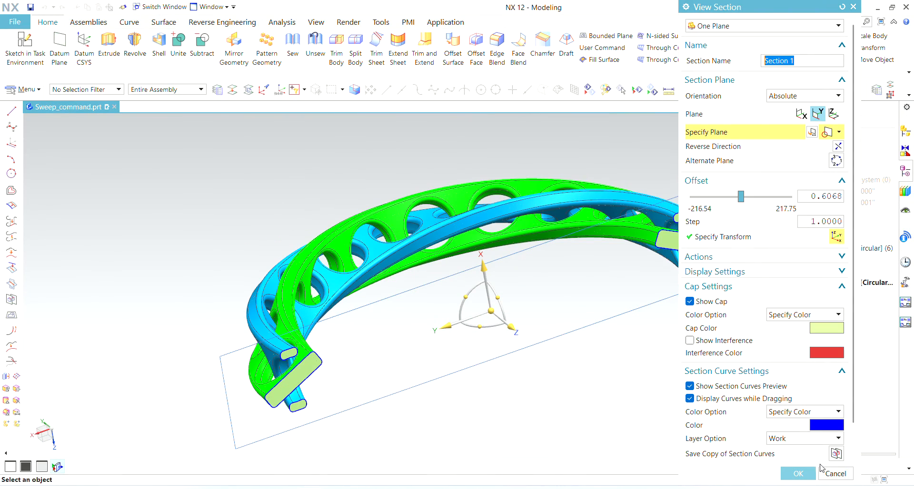
Step: Set the section plane to Z, shift it 21 mm along its axis to examine the interlocking rings, and discard the section
{"action": "left_click", "coordinate": [833, 113]}
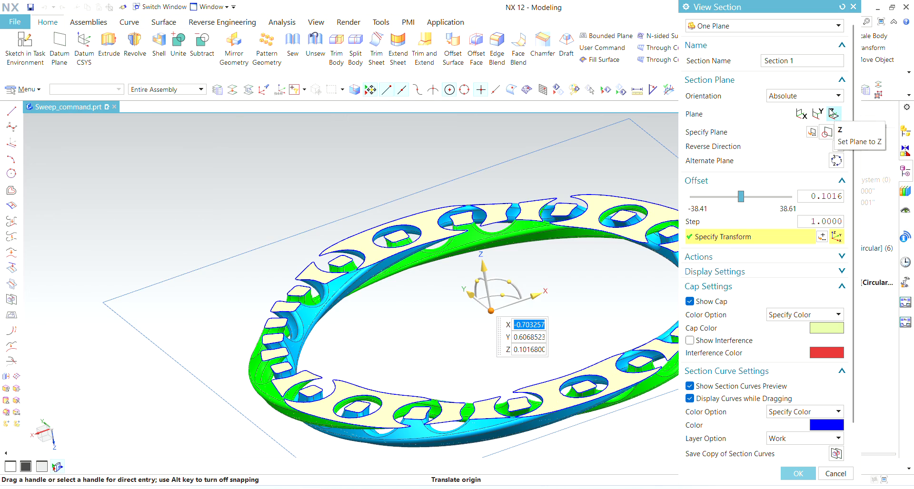
{"action": "middle_click_drag", "start_coordinate": [466, 302], "coordinate": [491, 325]}
{"action": "scroll", "coordinate": [330, 224], "scroll_direction": "up", "scroll_amount": 3}
{"action": "mouse_move", "coordinate": [394, 271]}
{"action": "left_mouse_down"}
{"action": "mouse_move", "coordinate": [396, 309]}
{"action": "mouse_move", "coordinate": [390, 286]}
{"action": "left_mouse_up"}
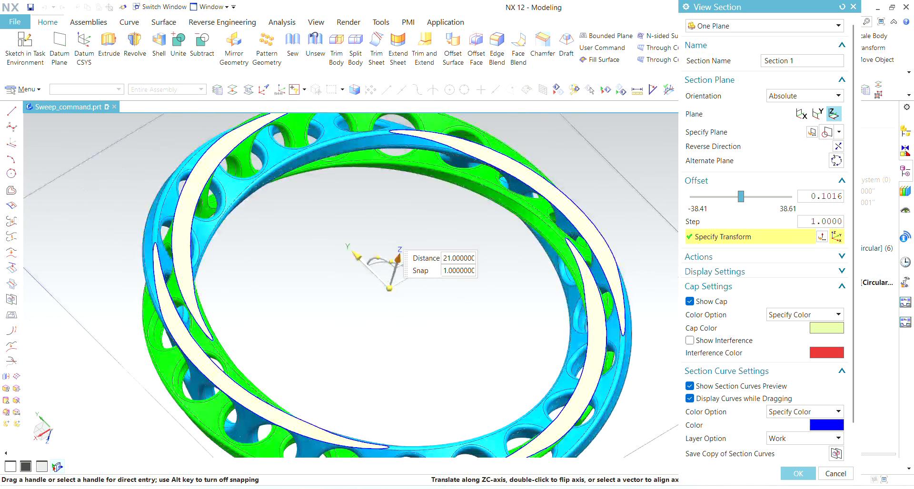
{"action": "left_click", "coordinate": [831, 474]}
Step: View the finished pair of interlocked rings squarely from the front
{"action": "scroll", "coordinate": [490, 278], "scroll_direction": "down", "scroll_amount": 2}
{"action": "middle_click_drag", "start_coordinate": [477, 320], "coordinate": [637, 357]}
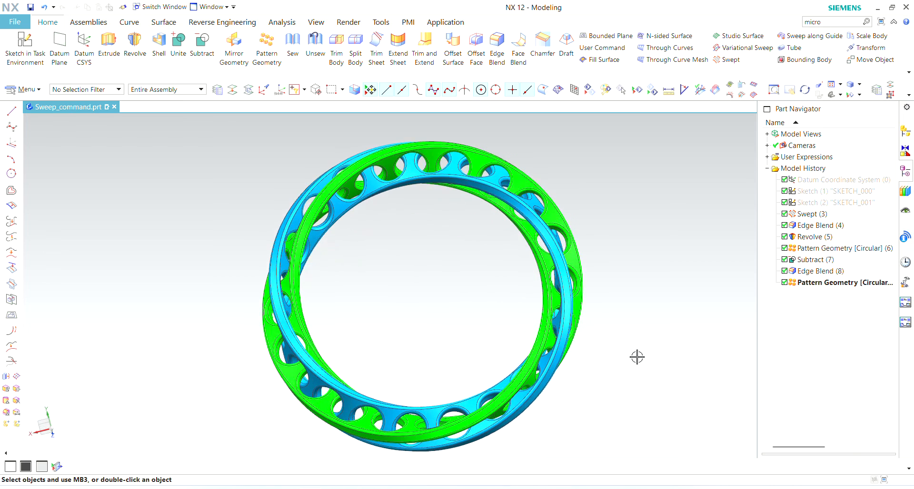
{"action": "key", "text": "F8"}
{"action": "scroll", "coordinate": [318, 277], "scroll_direction": "down", "scroll_amount": 1}
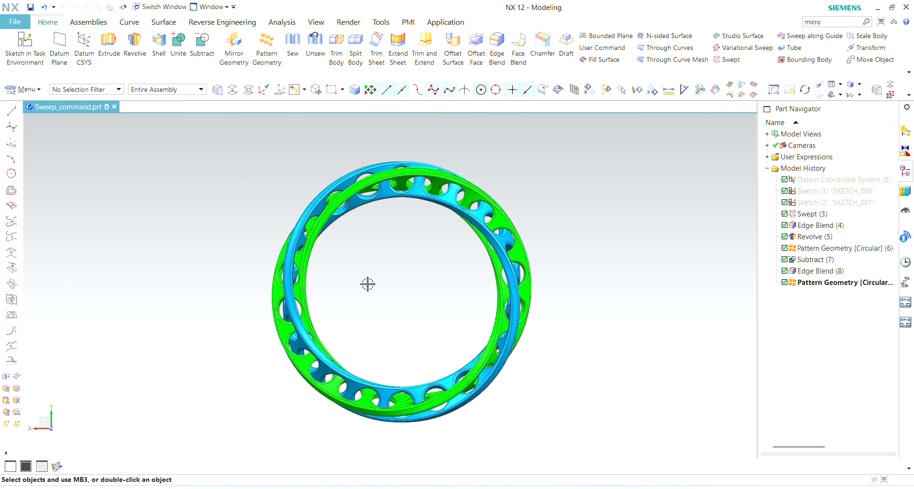